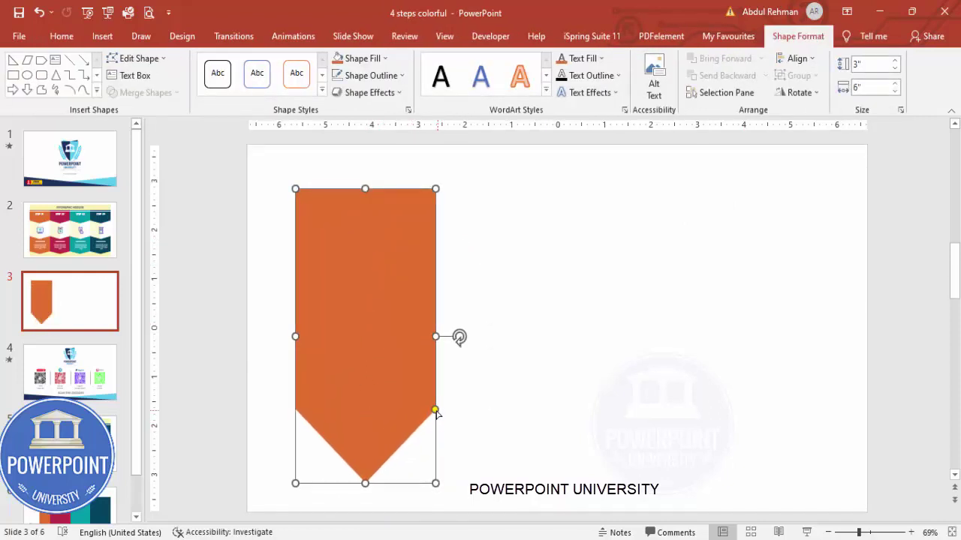
# - Make the orange banner's bottom point shallower, nudge it into place, and show the guides
pyautogui.moveTo(435, 418); pyautogui.dragTo(433, 461)
pyautogui.moveTo(386, 373); pyautogui.dragTo(374, 375)
pyautogui.click(515, 335)
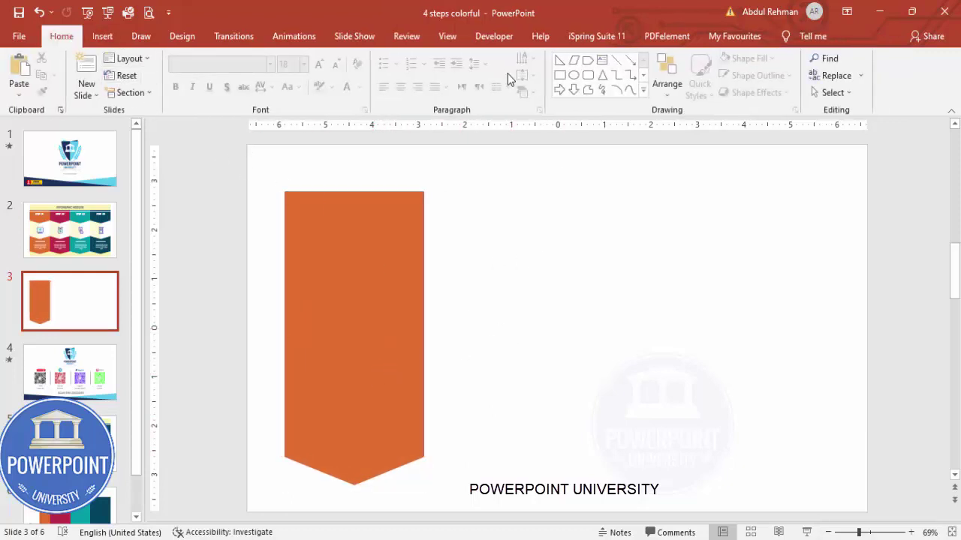
pyautogui.click(447, 36)
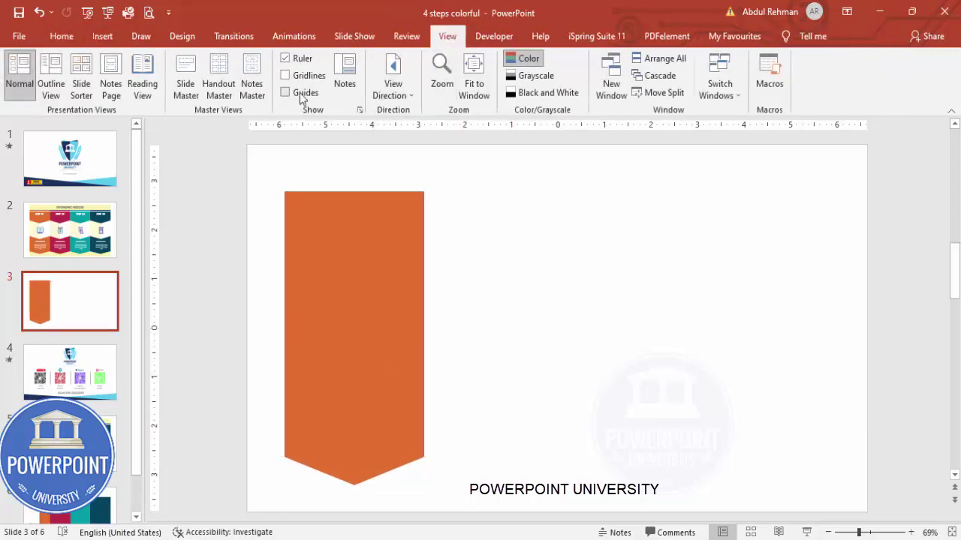
pyautogui.click(349, 234)
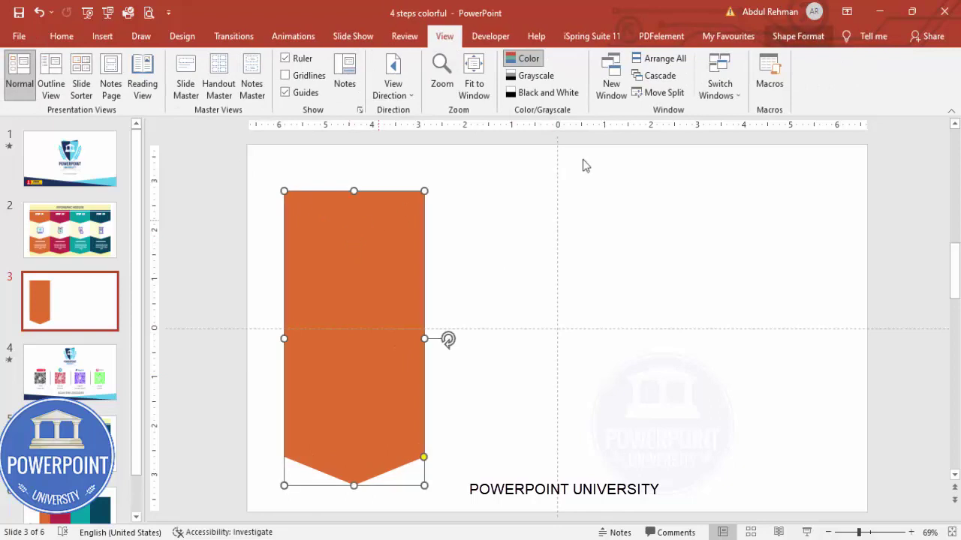
# - Centre the banner horizontally and vertically on the slide, then open the shapes gallery
pyautogui.click(797, 36)
pyautogui.click(797, 58)
pyautogui.click(818, 95)
pyautogui.click(797, 58)
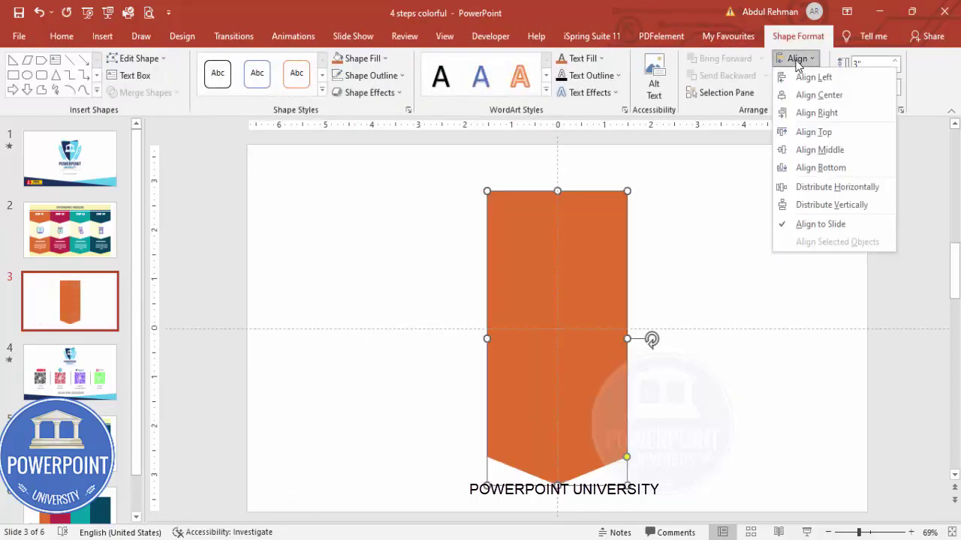
pyautogui.click(820, 150)
pyautogui.click(691, 242)
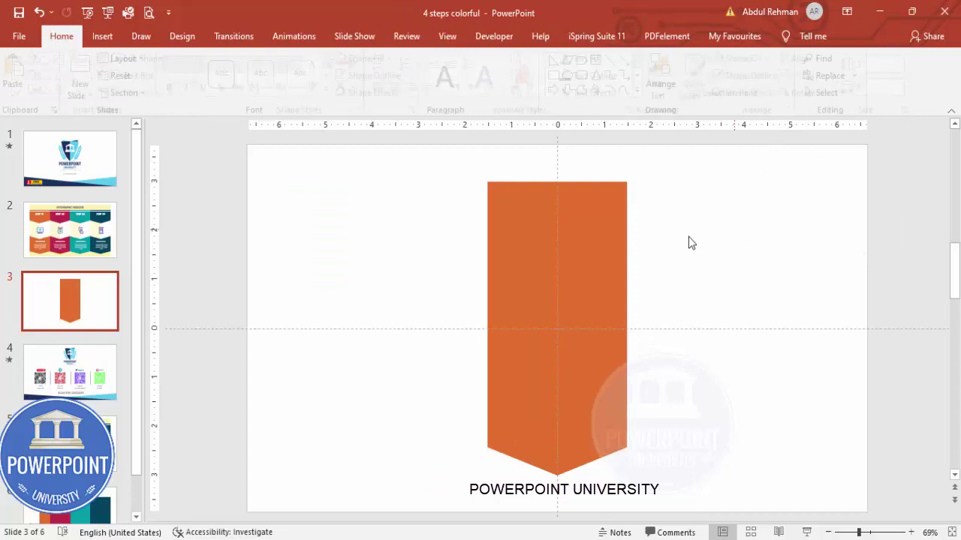
pyautogui.click(102, 36)
pyautogui.click(226, 89)
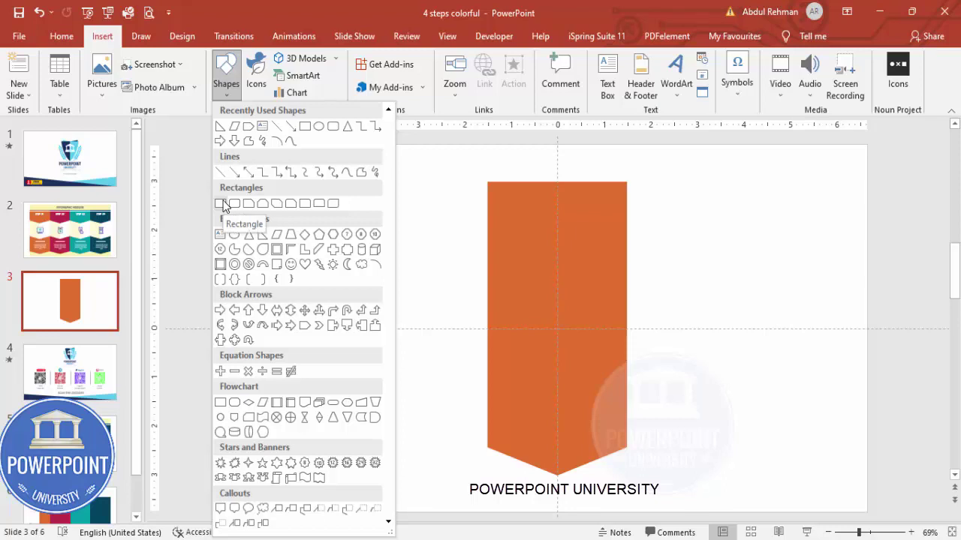
# - Draw an outline-free light grey rectangle over the banner's left half
pyautogui.click(220, 204)
pyautogui.moveTo(487, 259); pyautogui.dragTo(557, 328)
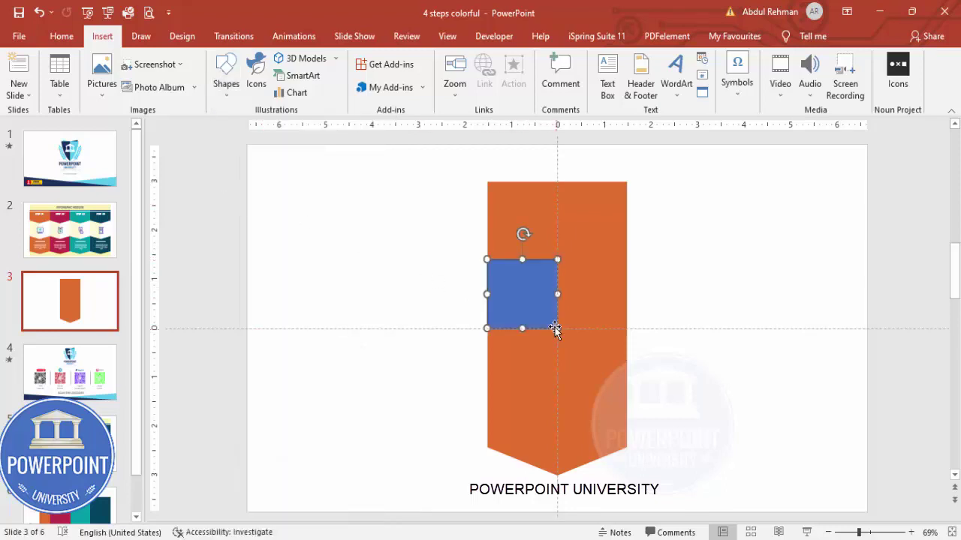
pyautogui.click(368, 75)
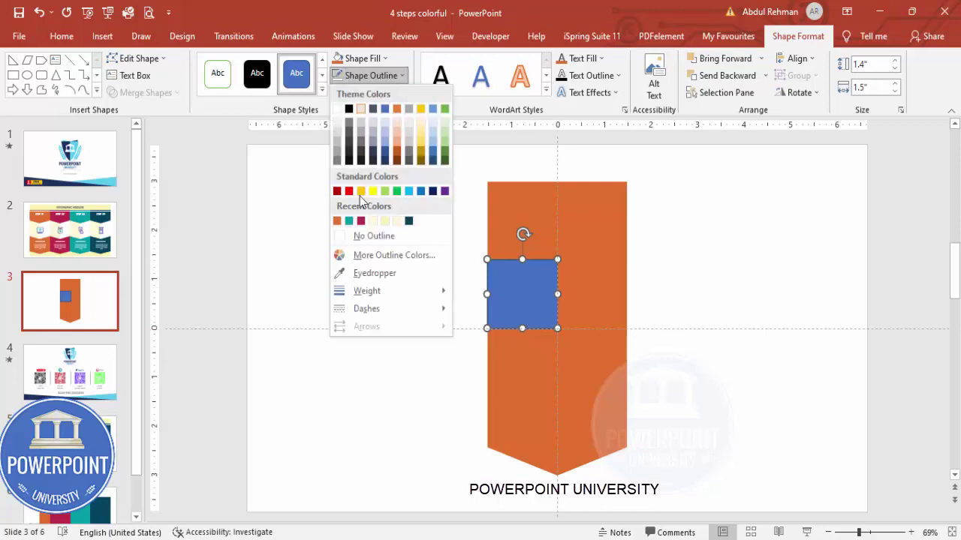
pyautogui.click(374, 235)
pyautogui.click(361, 57)
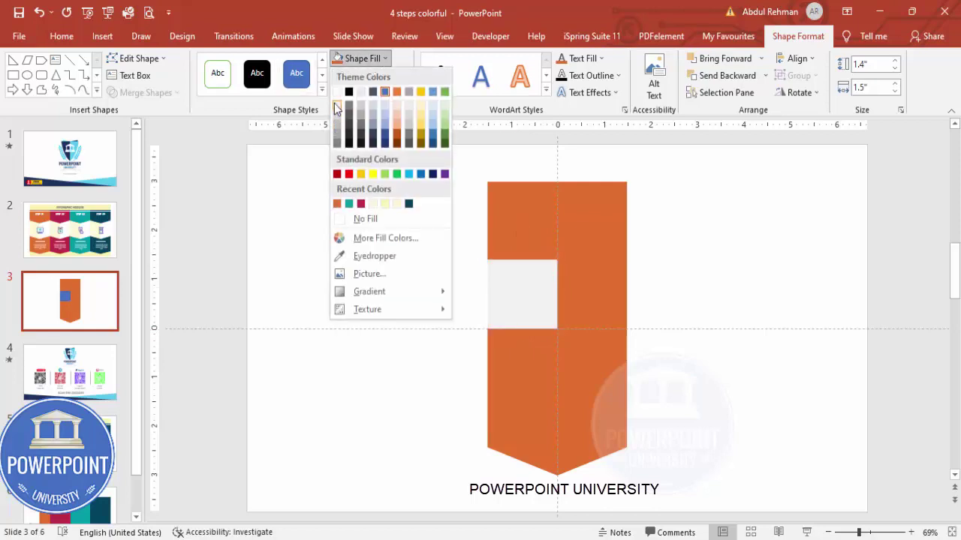
pyautogui.click(336, 105)
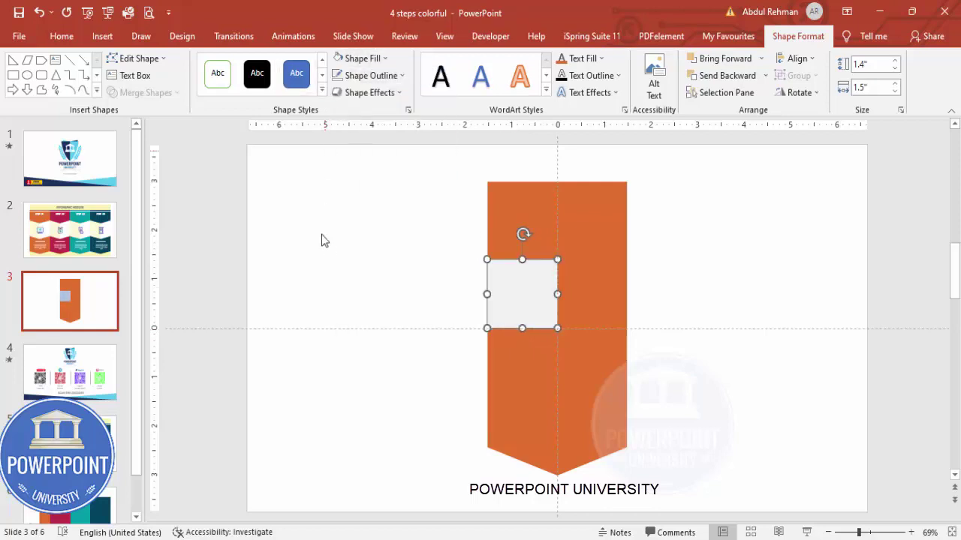
# - Add an outline-free light grey right triangle below the rectangle, flipped vertically and horizontally
pyautogui.click(102, 36)
pyautogui.click(225, 83)
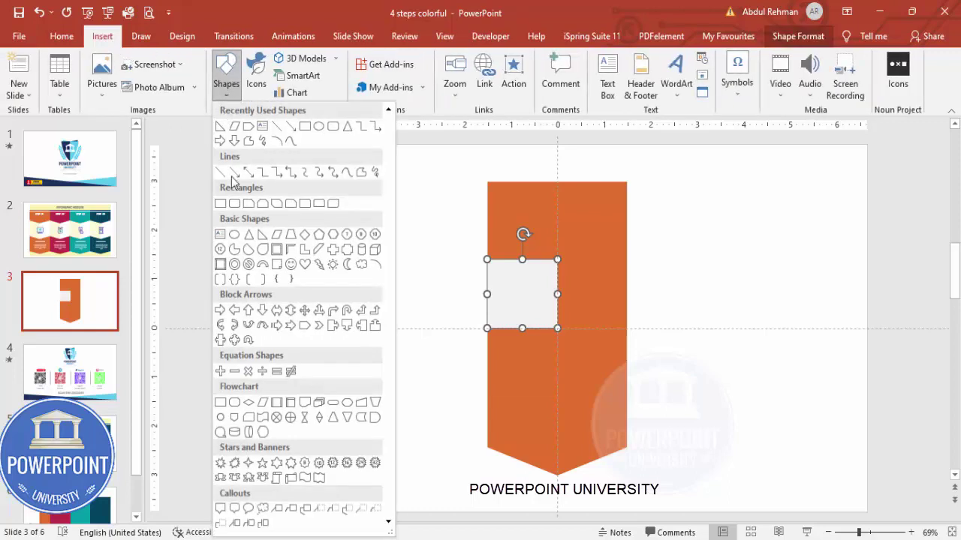
pyautogui.click(262, 236)
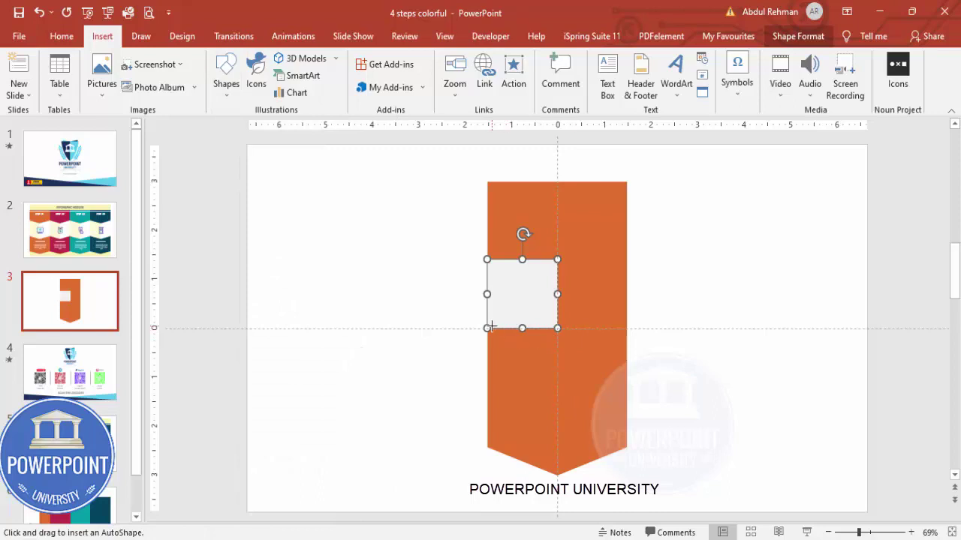
pyautogui.moveTo(488, 331); pyautogui.dragTo(556, 354)
pyautogui.click(368, 75)
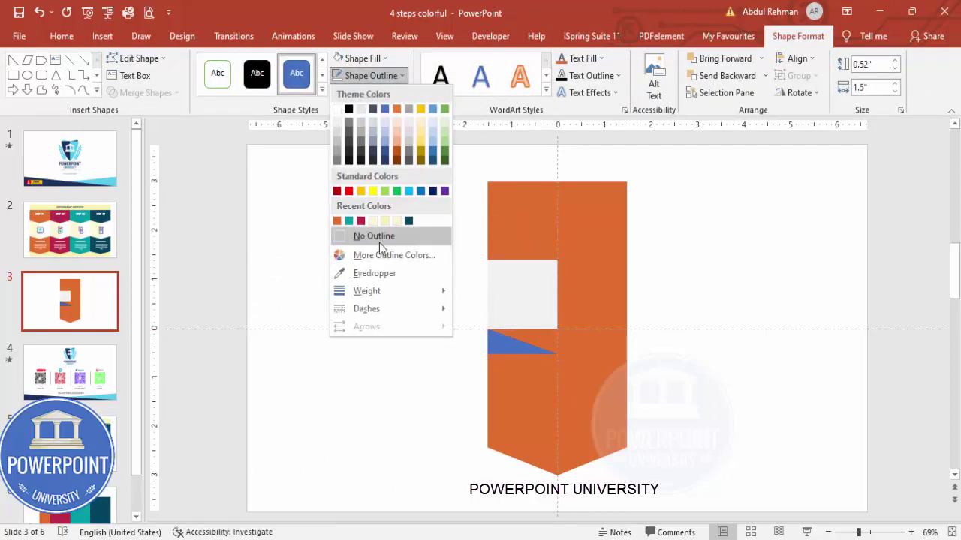
pyautogui.click(379, 238)
pyautogui.click(337, 59)
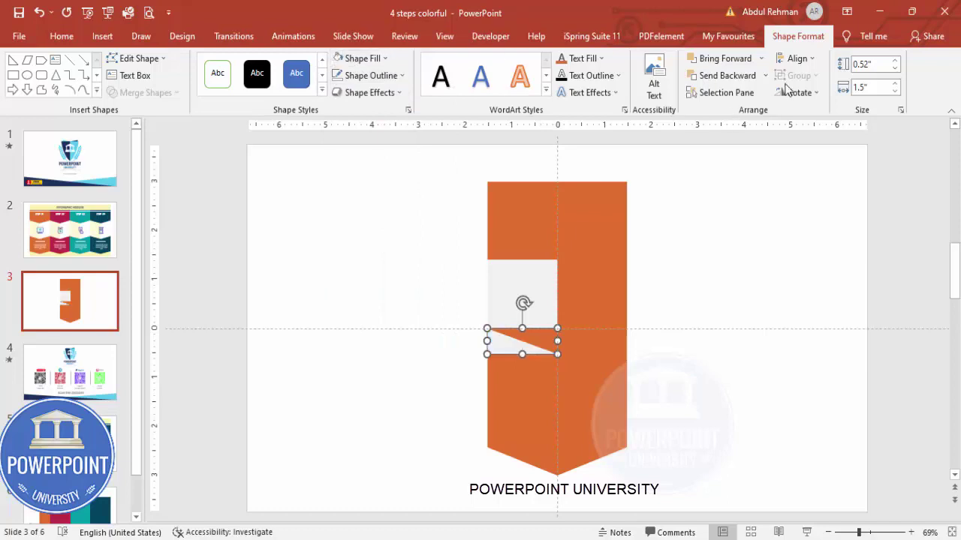
pyautogui.click(809, 89)
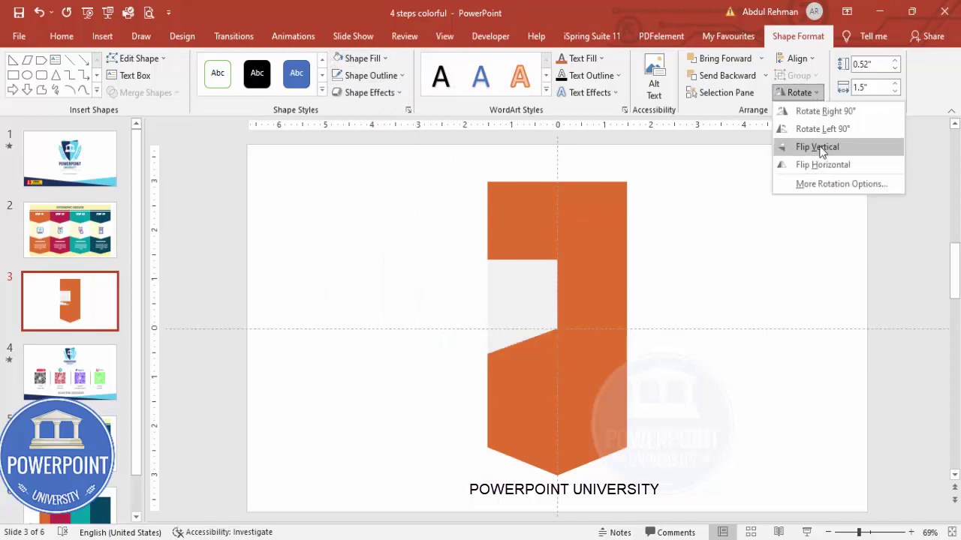
pyautogui.click(823, 154)
pyautogui.click(798, 93)
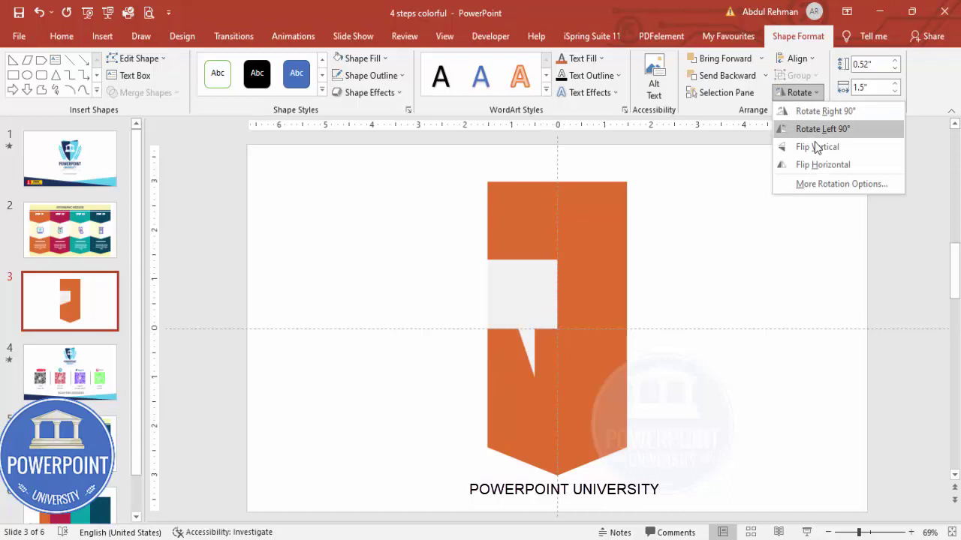
pyautogui.click(821, 164)
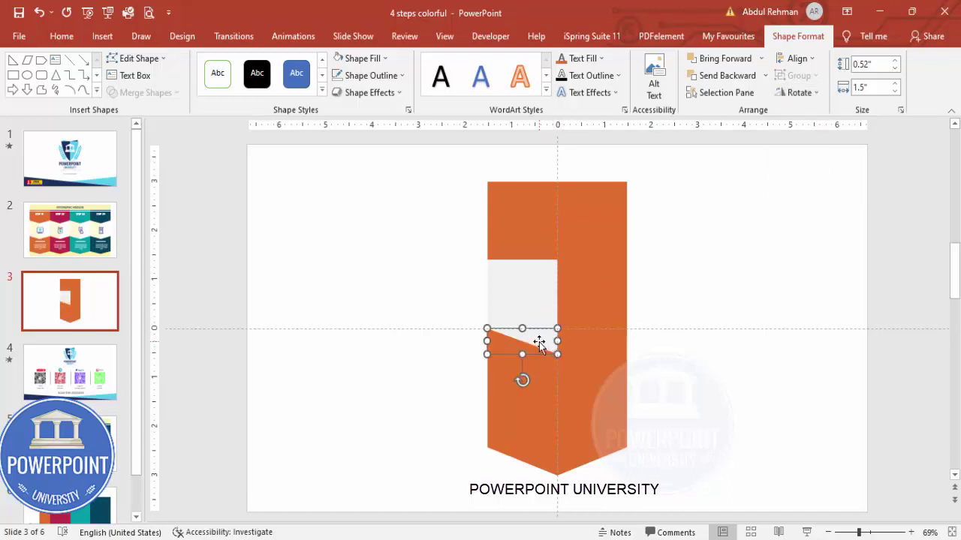
# - Place a copy of the triangle atop the rectangle and flip it vertically and horizontally
pyautogui.moveTo(539, 342); pyautogui.dragTo(545, 246)
pyautogui.click(798, 93)
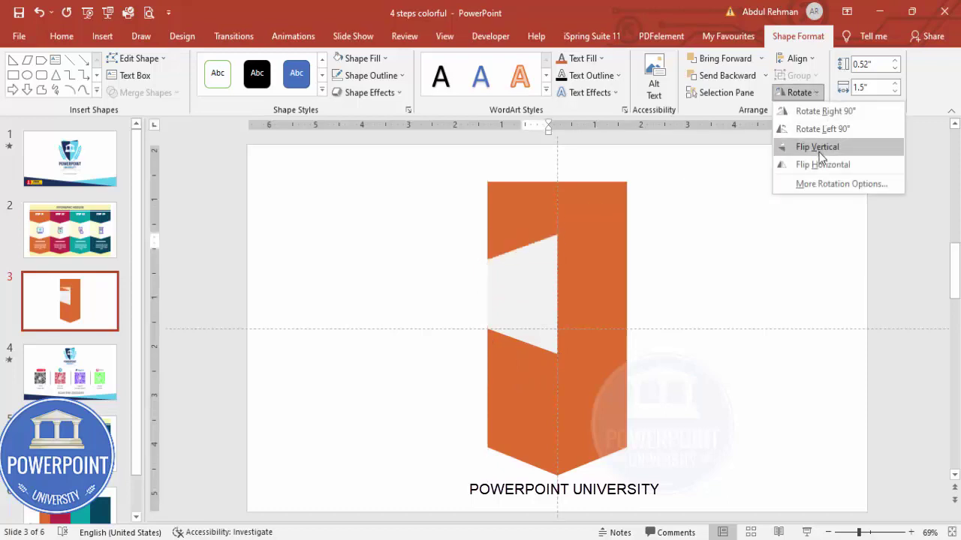
pyautogui.click(818, 147)
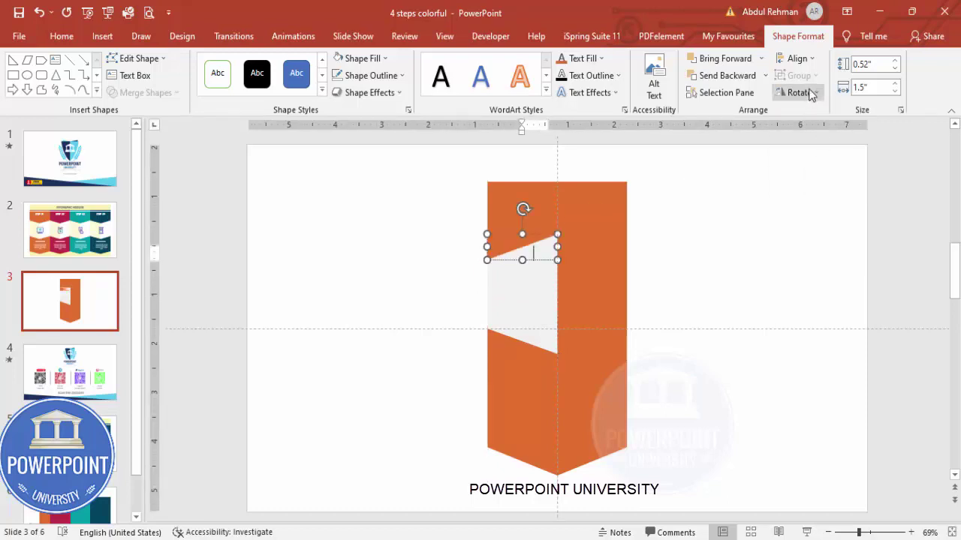
pyautogui.click(815, 93)
pyautogui.click(826, 164)
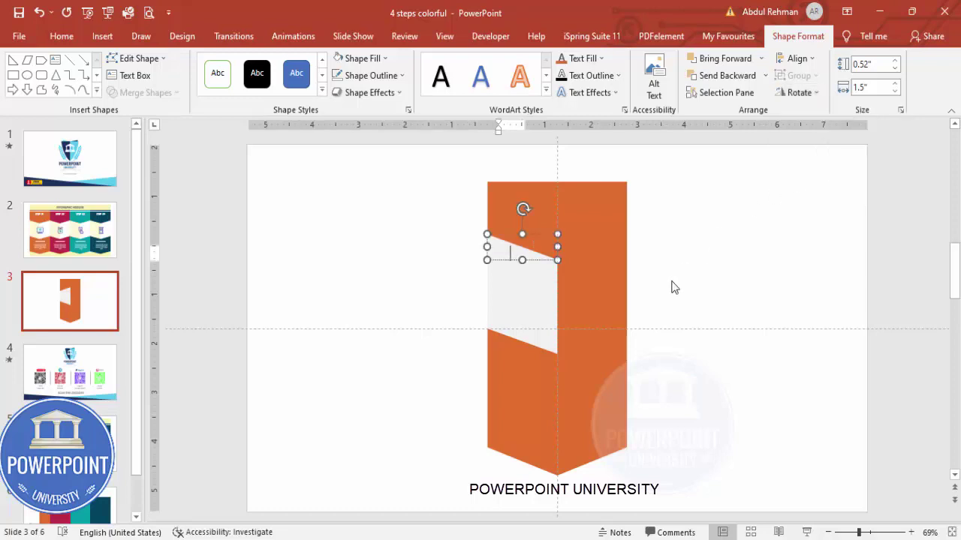
pyautogui.click(639, 278)
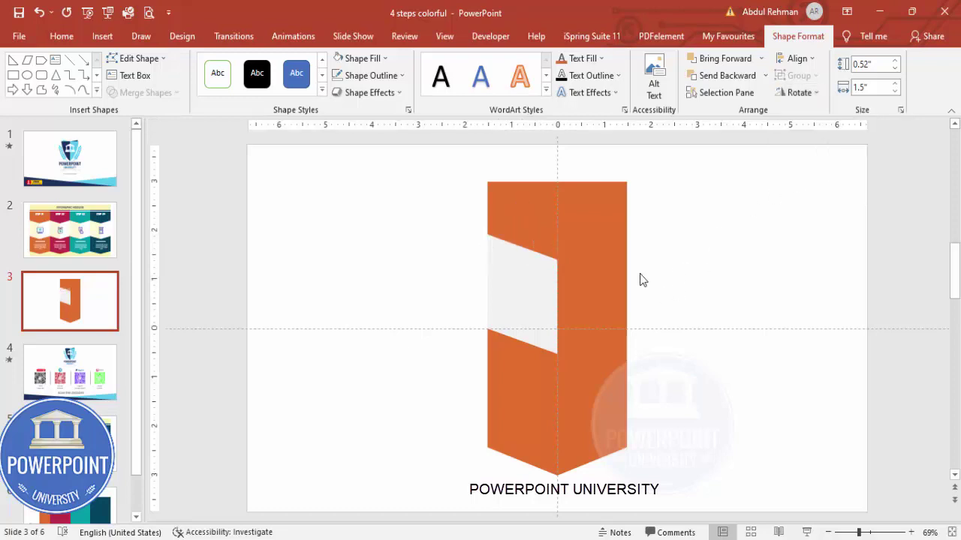
# - Union the three grey pieces into one shape and shorten it slightly from the top
pyautogui.click(505, 250)
pyautogui.keyDown('shift'); pyautogui.click(515, 279); pyautogui.keyUp('shift')
pyautogui.keyDown('shift'); pyautogui.click(539, 339); pyautogui.keyUp('shift')
pyautogui.click(145, 92)
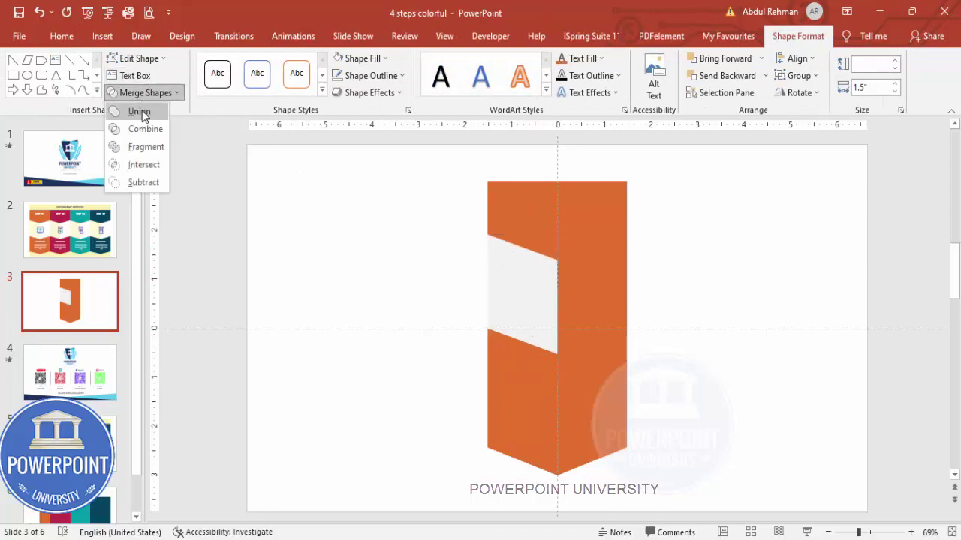
pyautogui.click(141, 112)
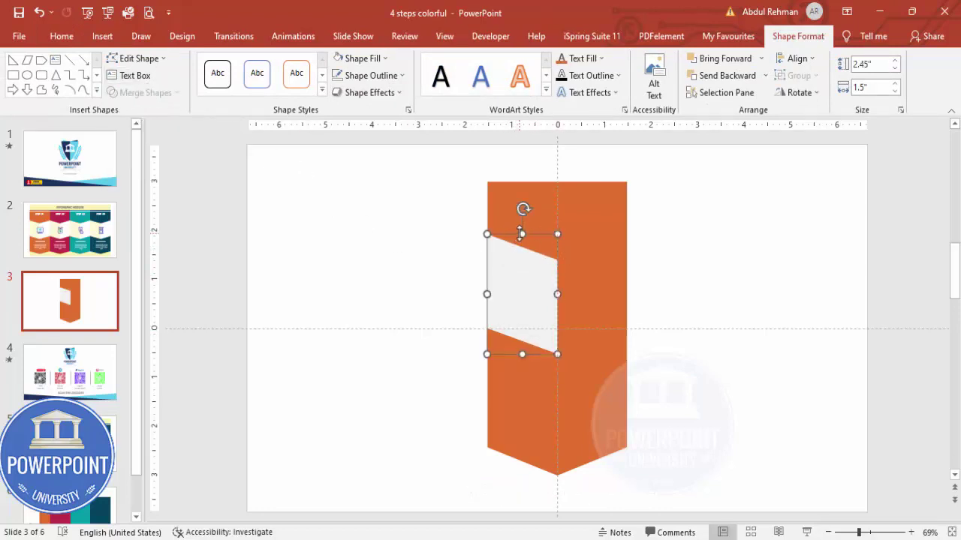
pyautogui.moveTo(523, 234); pyautogui.dragTo(523, 242)
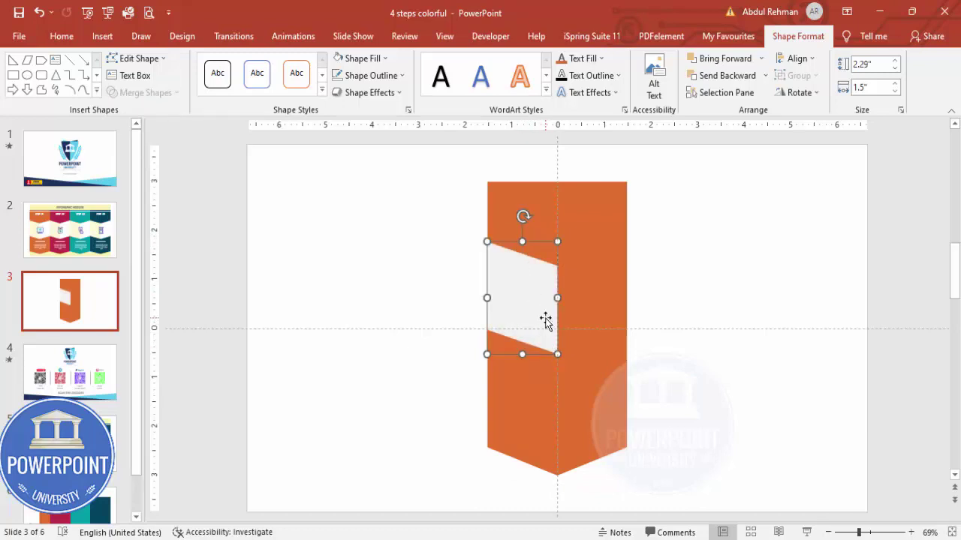
# - Duplicate the grey shape, flip it horizontally, and fit it onto the banner's right half
pyautogui.keyDown('ctrl'); pyautogui.moveTo(540, 299); pyautogui.dragTo(628, 292); pyautogui.keyUp('ctrl')
pyautogui.click(797, 92)
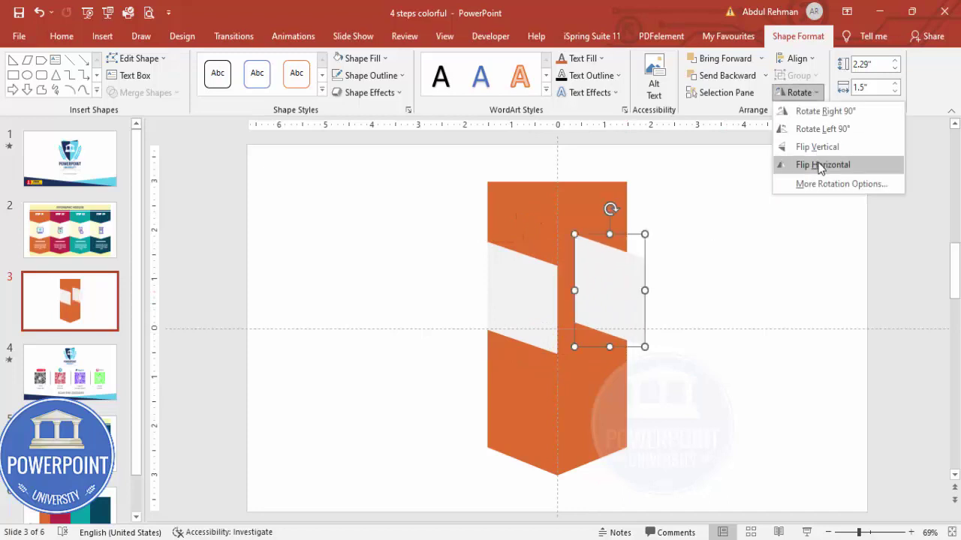
pyautogui.click(823, 163)
pyautogui.moveTo(623, 289); pyautogui.dragTo(601, 293)
pyautogui.click(709, 271)
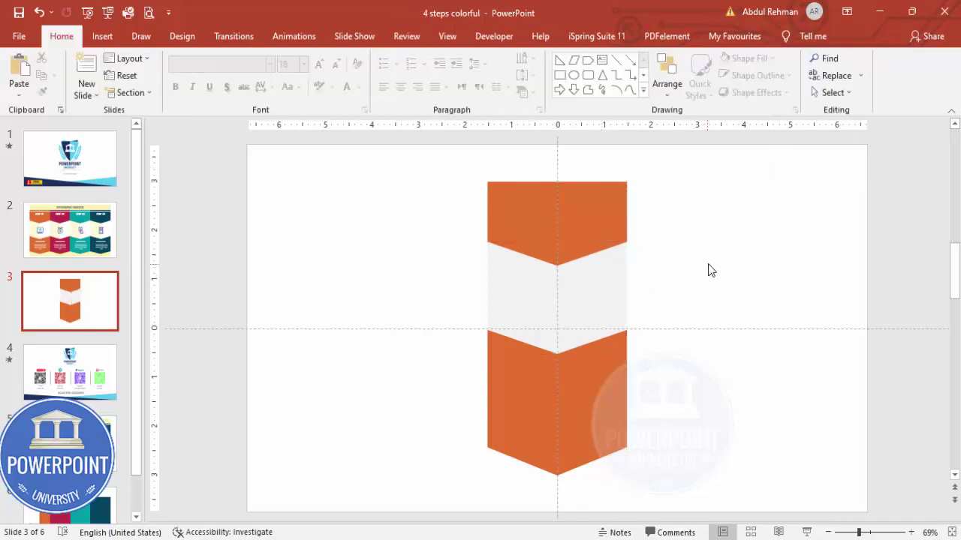
# - Group the chevron pieces into one column and duplicate it beside the original
pyautogui.moveTo(460, 169); pyautogui.dragTo(709, 523)
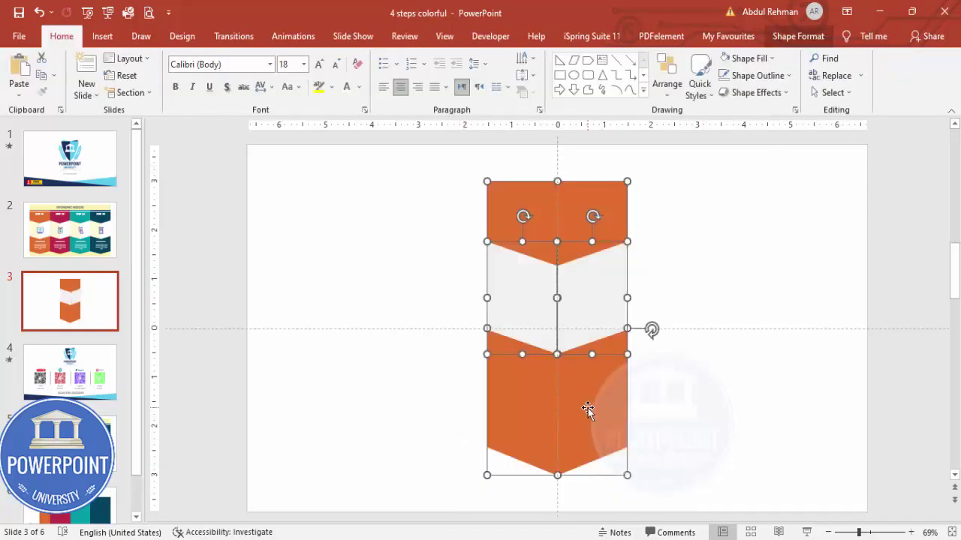
pyautogui.hotkey('ctrl', 'g')
pyautogui.moveTo(592, 409); pyautogui.dragTo(747, 422)
# - Select the chevron inside the second column, ready to change its fill colour
pyautogui.keyDown('shift'); pyautogui.click(367, 409); pyautogui.keyUp('shift')
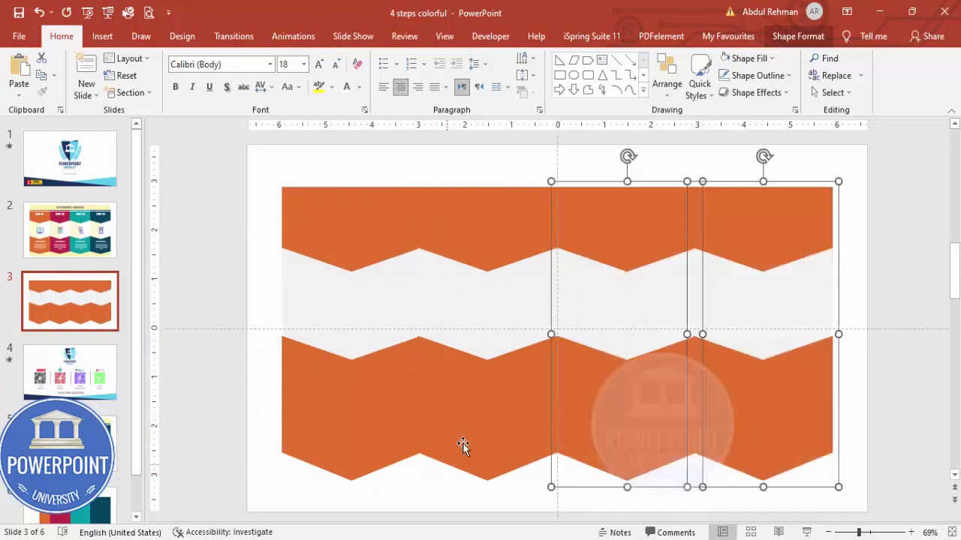
pyautogui.click(472, 420)
pyautogui.click(472, 420)
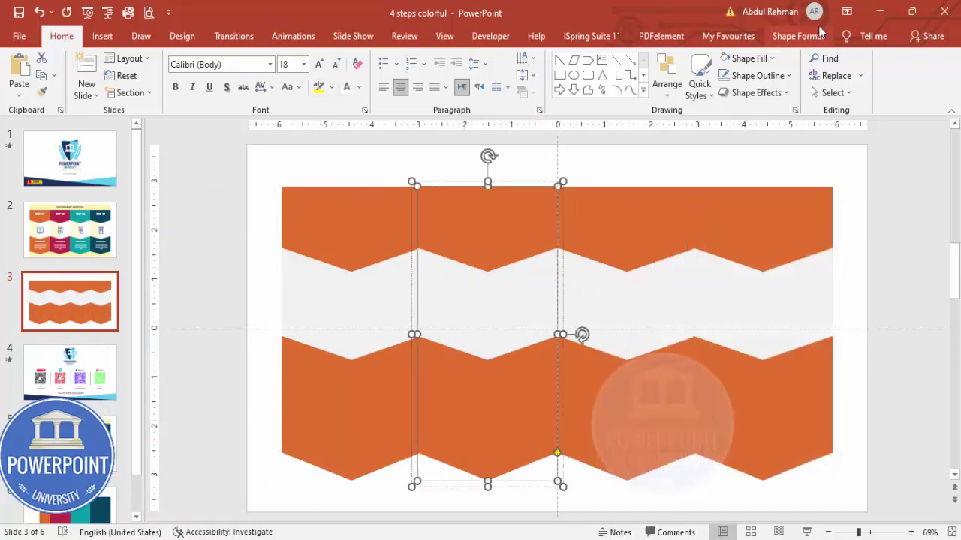
pyautogui.click(800, 36)
pyautogui.click(359, 58)
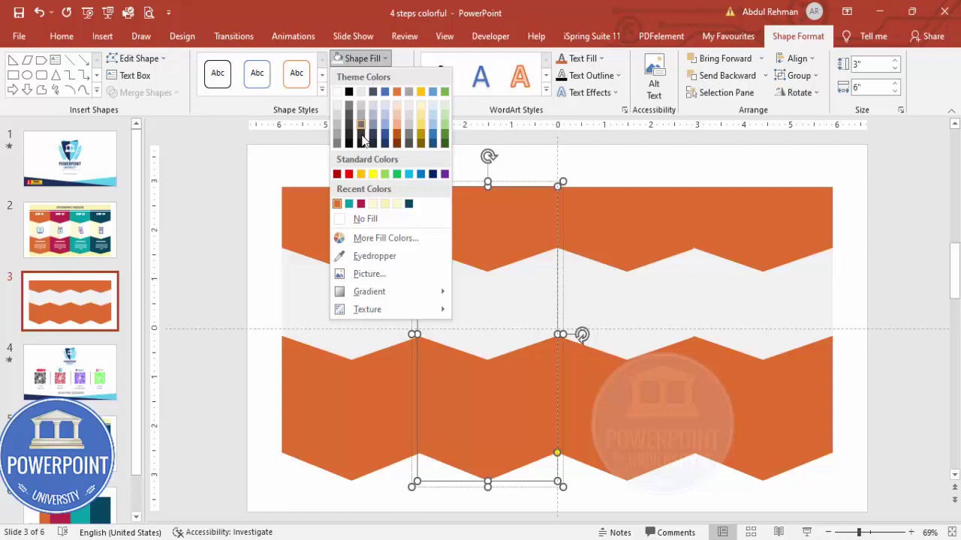
# - Fill the second, third and fourth chevron columns crimson, teal and dark teal
pyautogui.click(361, 204)
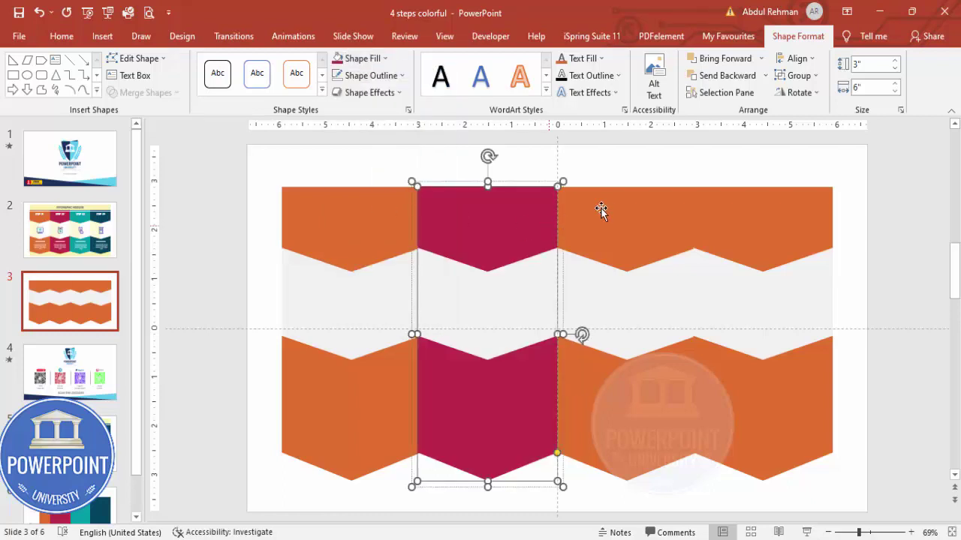
pyautogui.click(626, 203)
pyautogui.click(372, 58)
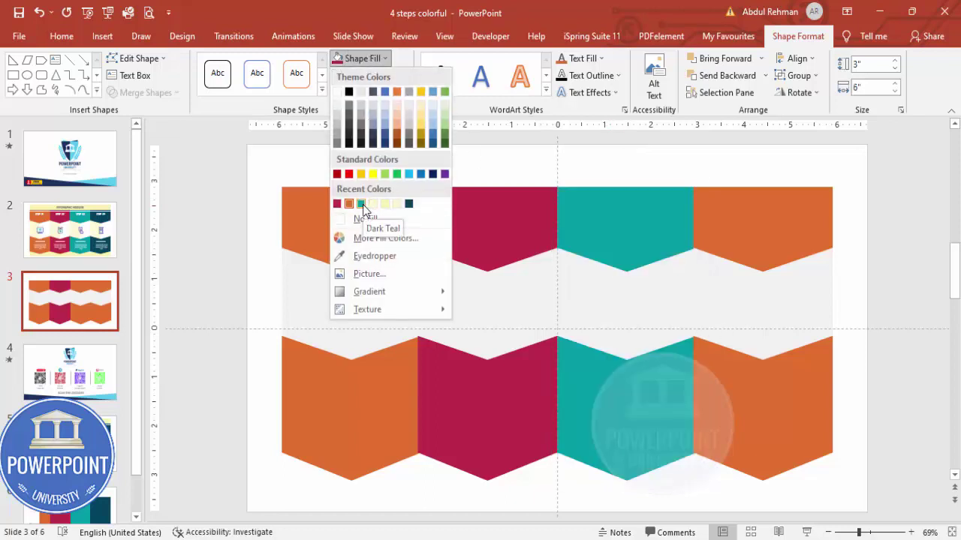
pyautogui.click(361, 204)
pyautogui.click(743, 203)
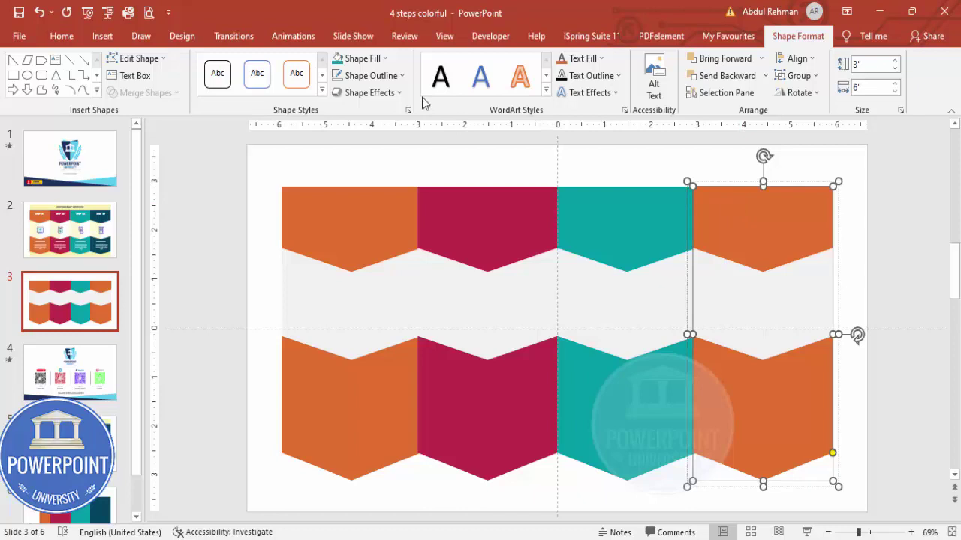
pyautogui.click(371, 58)
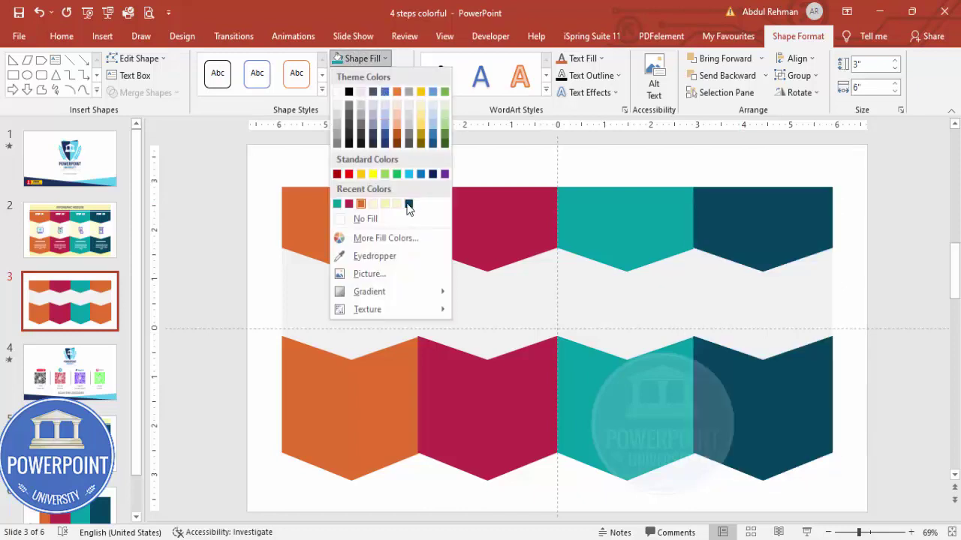
pyautogui.click(408, 204)
pyautogui.click(892, 256)
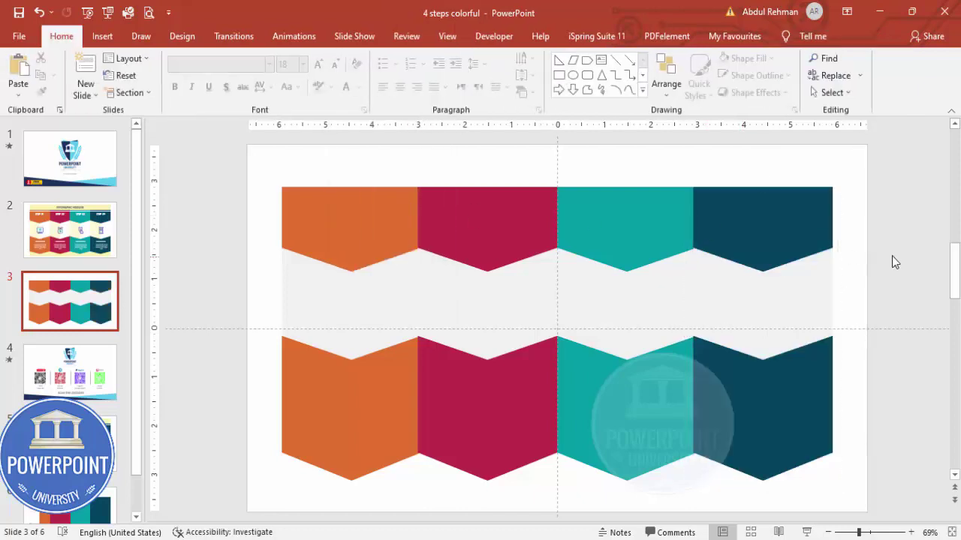
# - Fill the inner band of the orange, crimson, teal and dark teal columns white
pyautogui.click(385, 276)
pyautogui.click(385, 272)
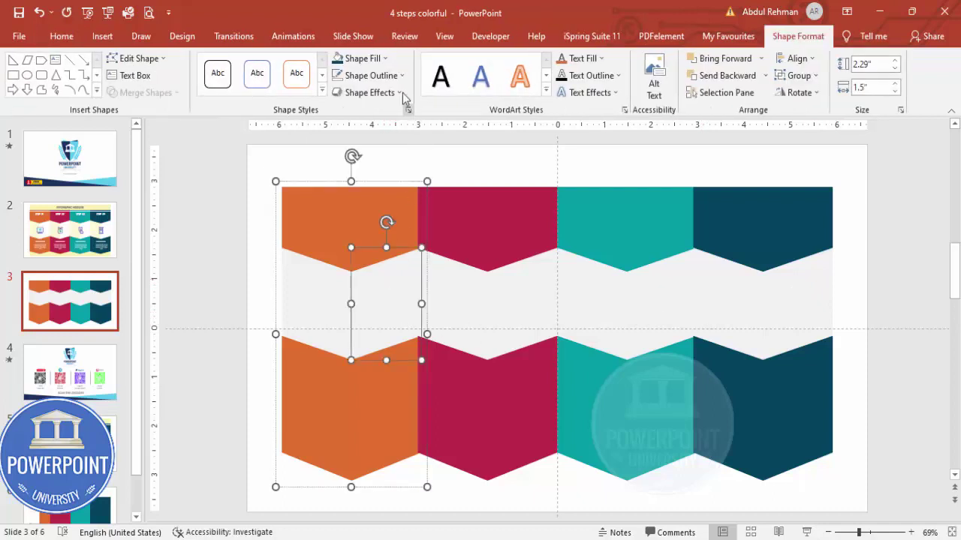
pyautogui.click(384, 58)
pyautogui.click(338, 93)
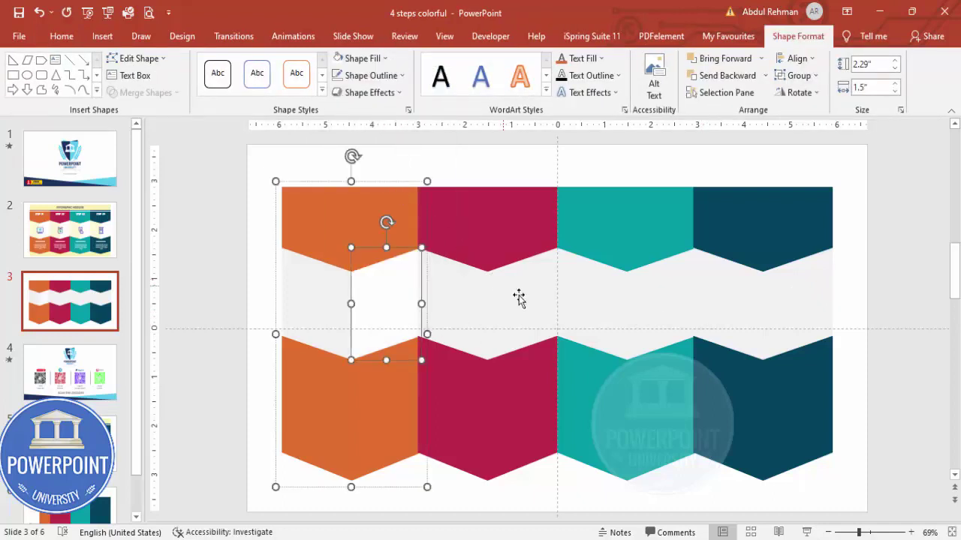
pyautogui.click(518, 298)
pyautogui.click(523, 280)
pyautogui.click(337, 57)
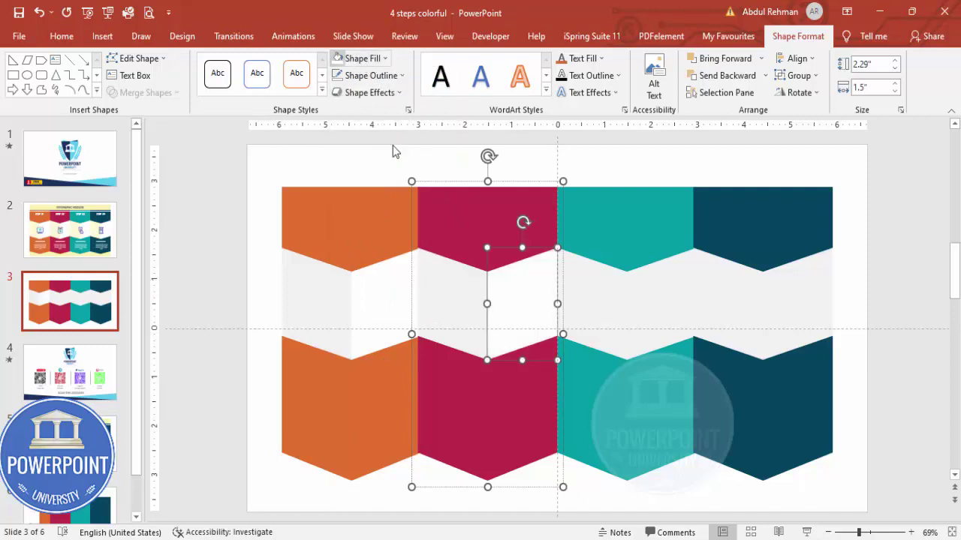
pyautogui.click(658, 289)
pyautogui.click(659, 278)
pyautogui.click(338, 57)
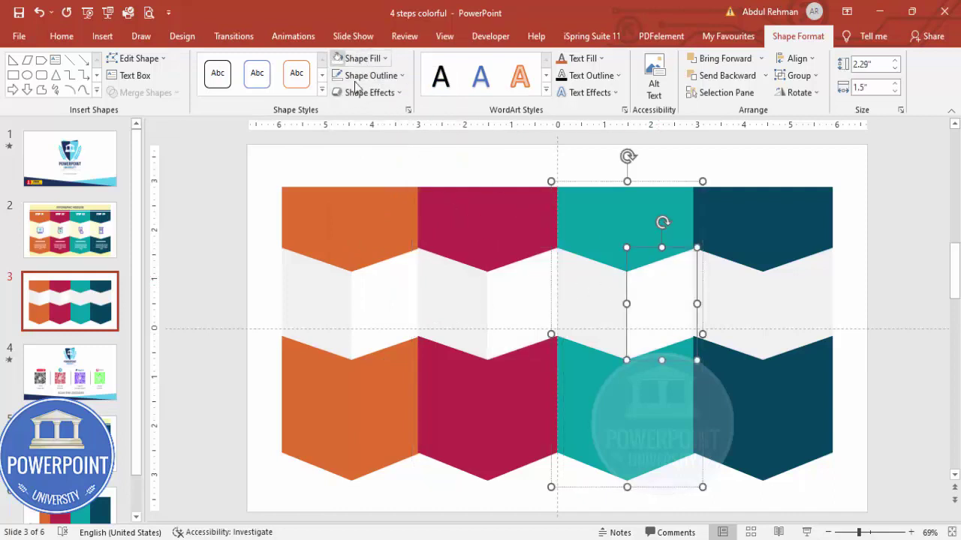
pyautogui.click(793, 296)
pyautogui.click(792, 280)
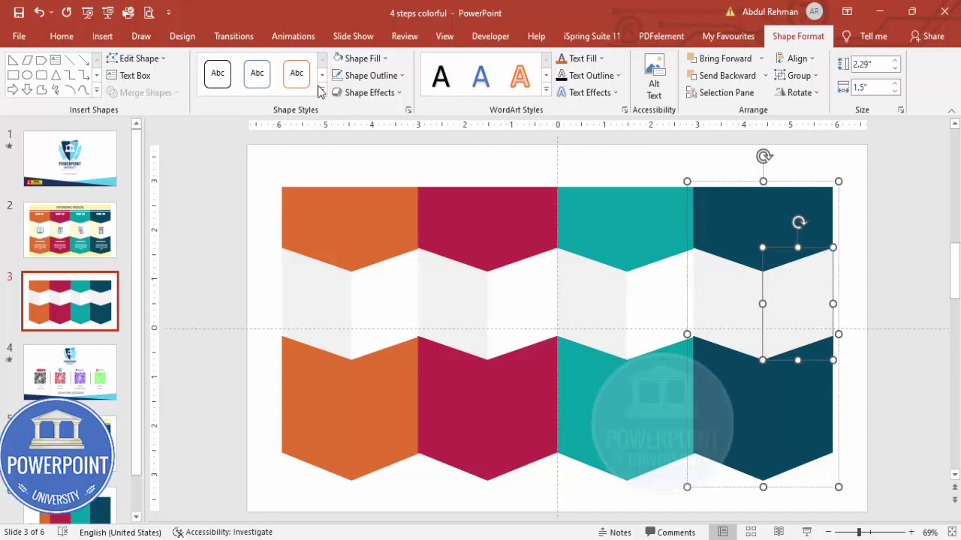
pyautogui.click(339, 59)
pyautogui.click(223, 213)
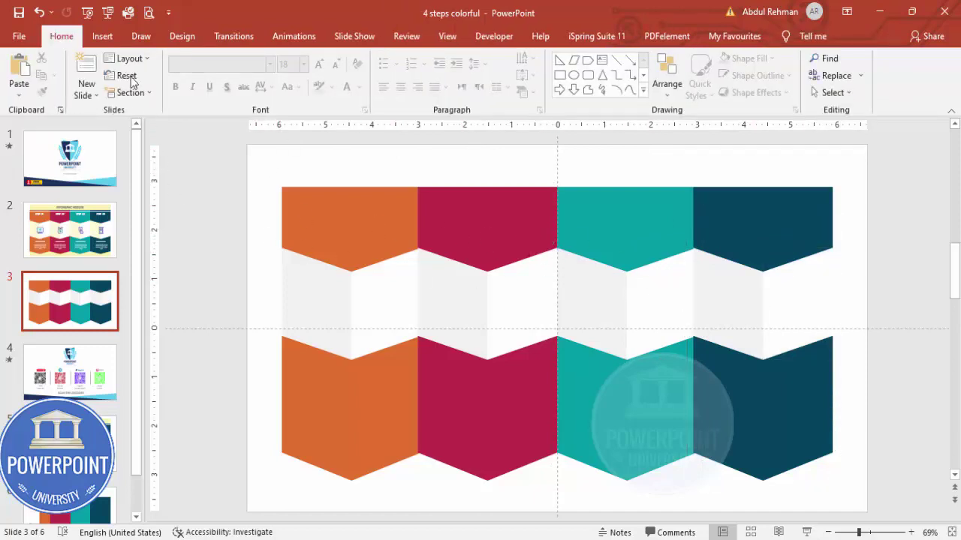
# - Draw a slightly rounded, outline-free light yellow rectangle covering the slide
pyautogui.click(102, 37)
pyautogui.click(225, 79)
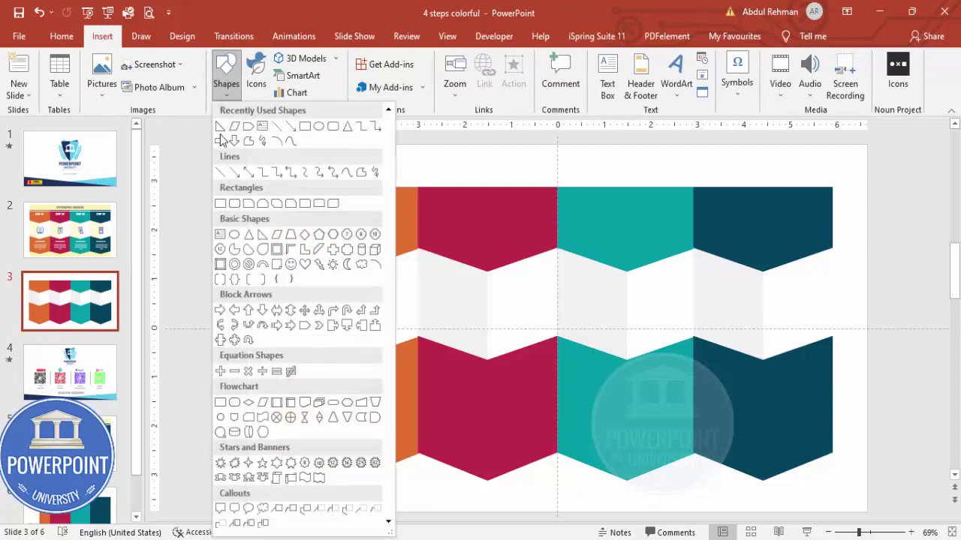
pyautogui.click(235, 204)
pyautogui.moveTo(262, 162); pyautogui.dragTo(838, 507)
pyautogui.moveTo(318, 162); pyautogui.dragTo(282, 162)
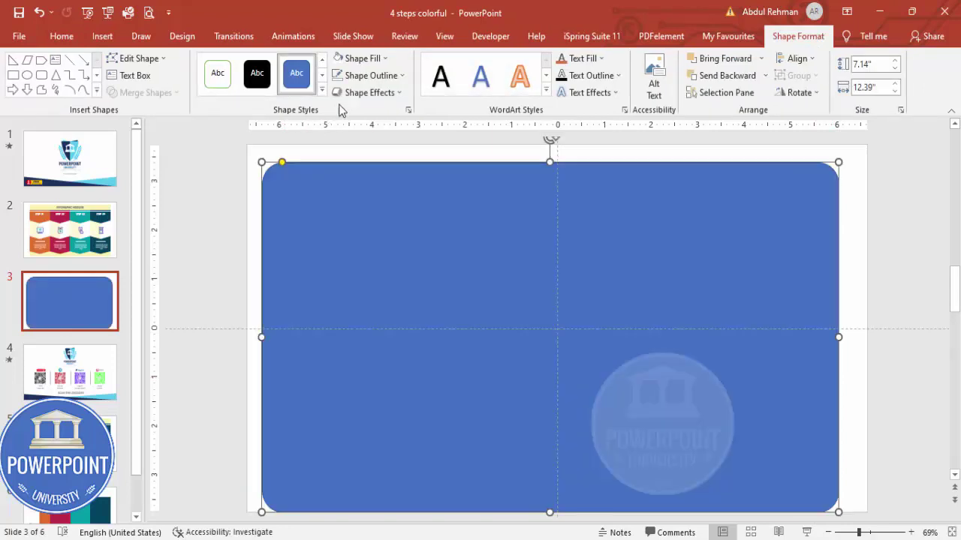
pyautogui.click(386, 75)
pyautogui.click(379, 234)
pyautogui.click(374, 64)
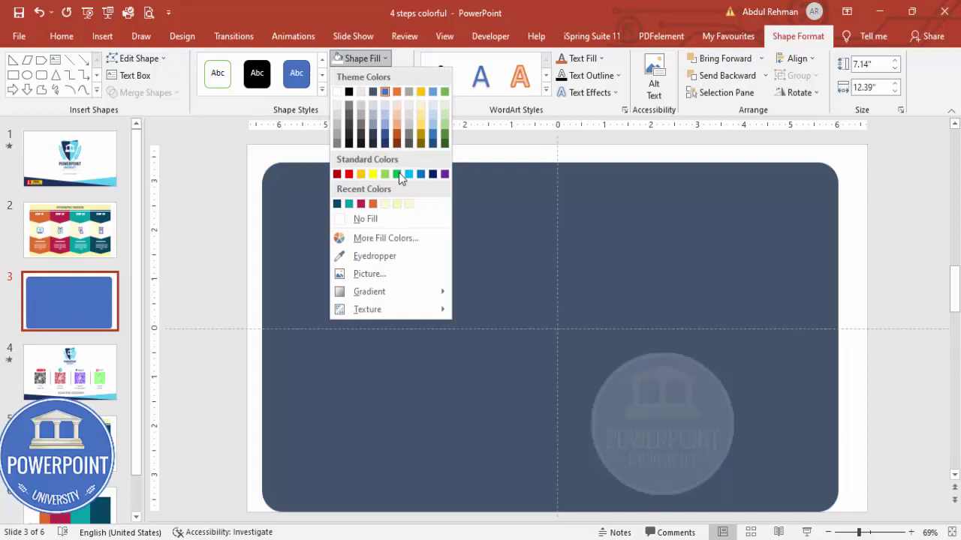
pyautogui.click(389, 206)
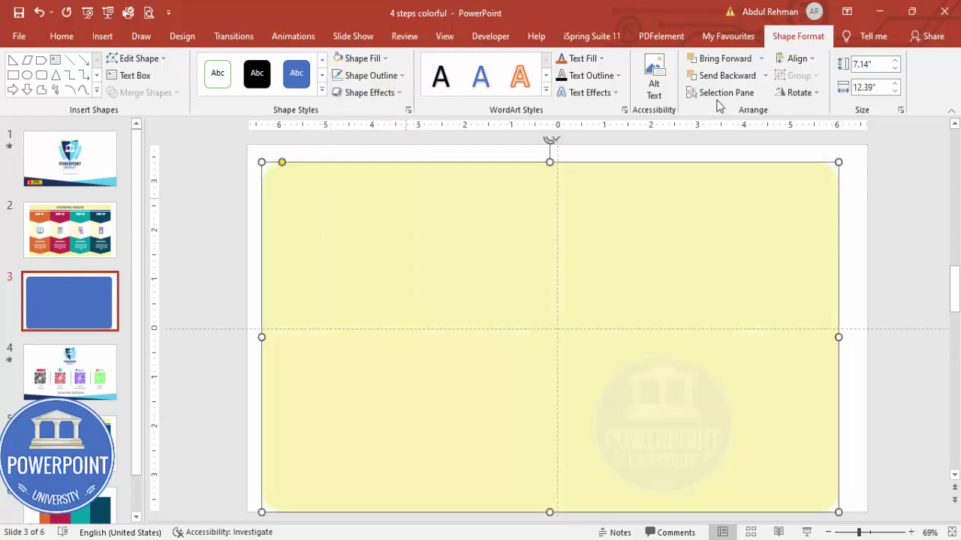
# - Send the yellow rectangle to the back and resize it to about 11.85" around the chevrons
pyautogui.click(765, 75)
pyautogui.click(750, 110)
pyautogui.moveTo(757, 185); pyautogui.dragTo(783, 177)
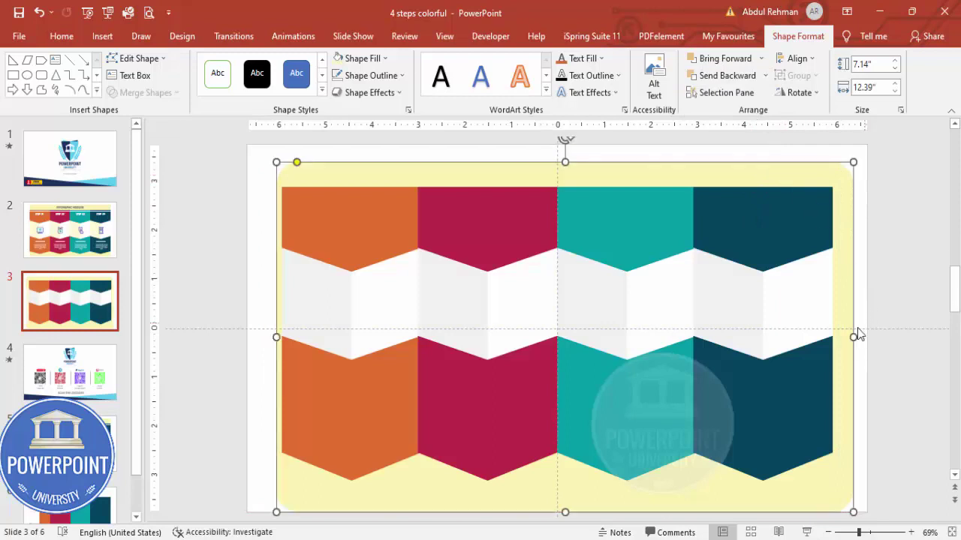
pyautogui.moveTo(854, 338); pyautogui.dragTo(832, 337)
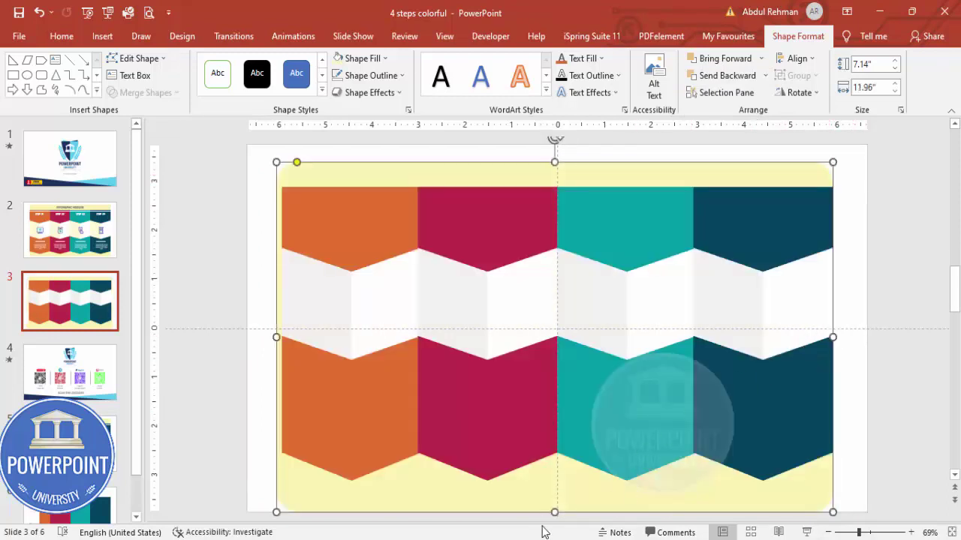
pyautogui.moveTo(555, 512); pyautogui.dragTo(555, 494)
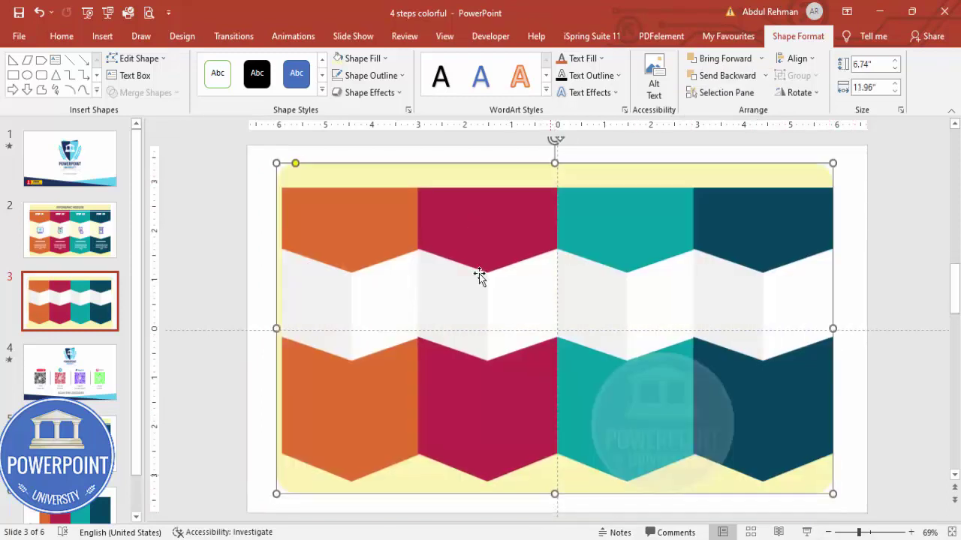
pyautogui.moveTo(555, 163); pyautogui.dragTo(554, 161)
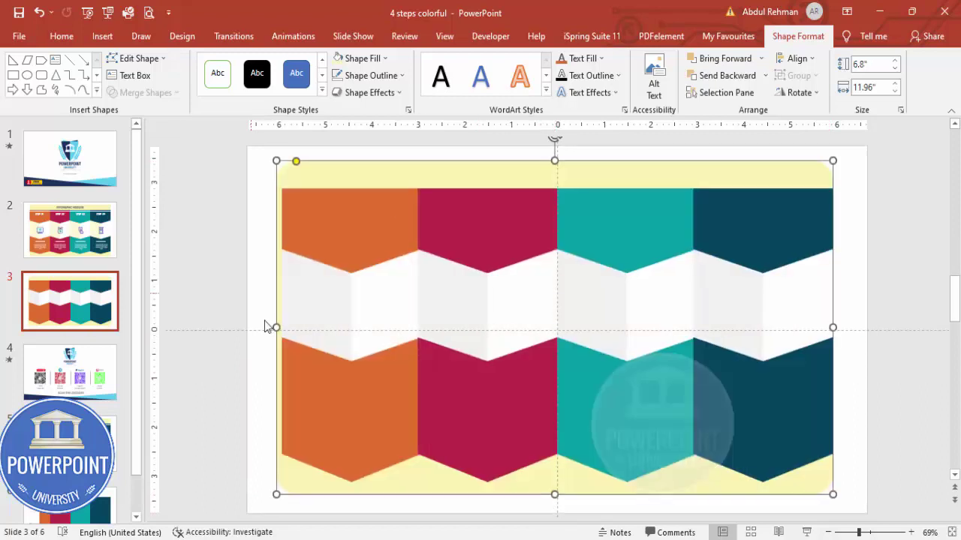
pyautogui.moveTo(279, 328); pyautogui.dragTo(284, 328)
pyautogui.click(853, 313)
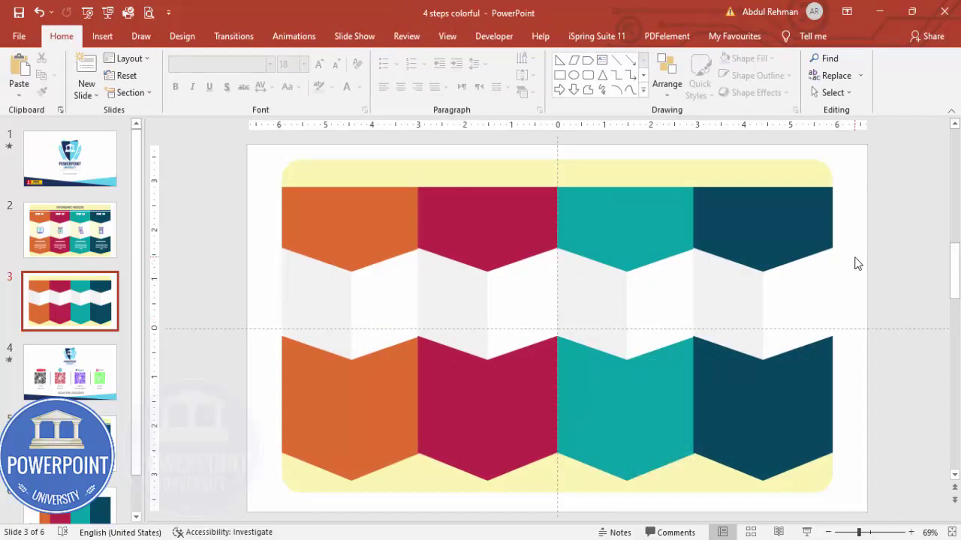
# - Group every shape on the slide and align the group to the vertical middle
pyautogui.hotkey('ctrl', 'a')
pyautogui.hotkey('ctrl', 'g')
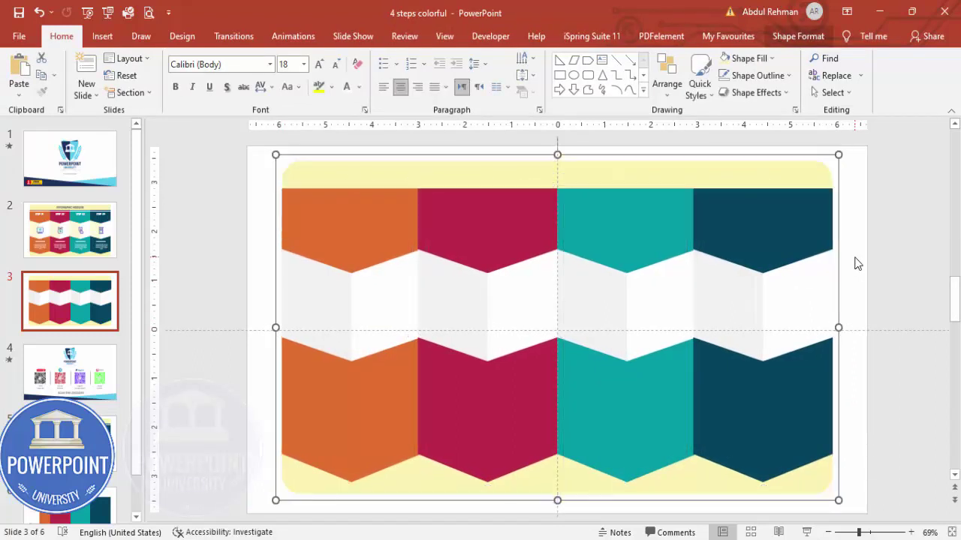
pyautogui.click(798, 36)
pyautogui.click(797, 59)
pyautogui.click(797, 58)
pyautogui.click(797, 58)
pyautogui.click(832, 150)
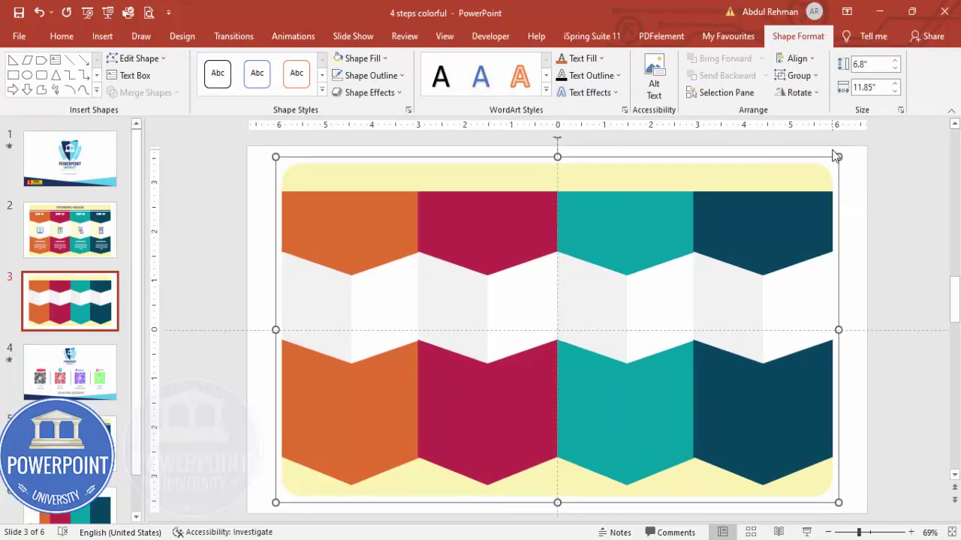
pyautogui.click(878, 232)
# - Ungroup the design back into its separate shapes
pyautogui.click(748, 196)
pyautogui.rightClick(750, 197)
pyautogui.moveTo(818, 284)
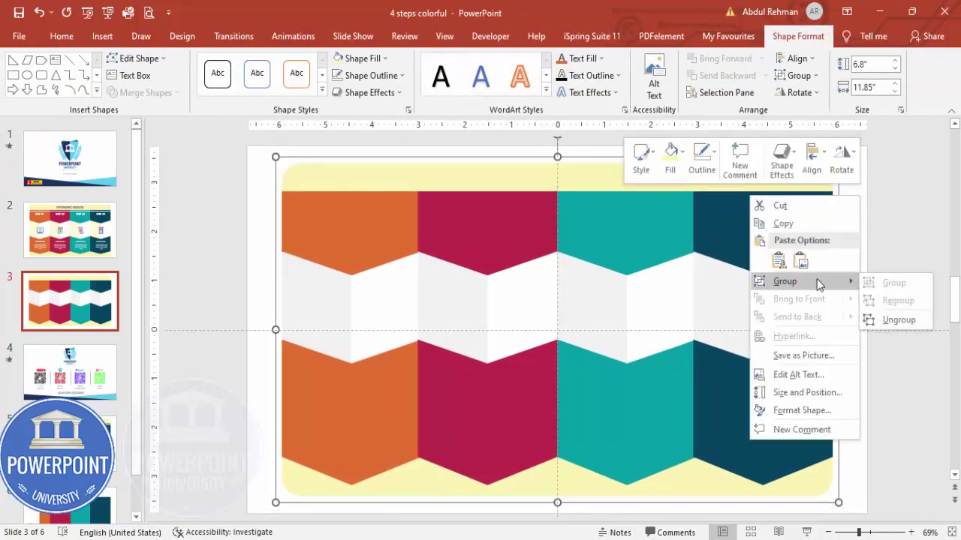
pyautogui.click(890, 319)
pyautogui.click(879, 249)
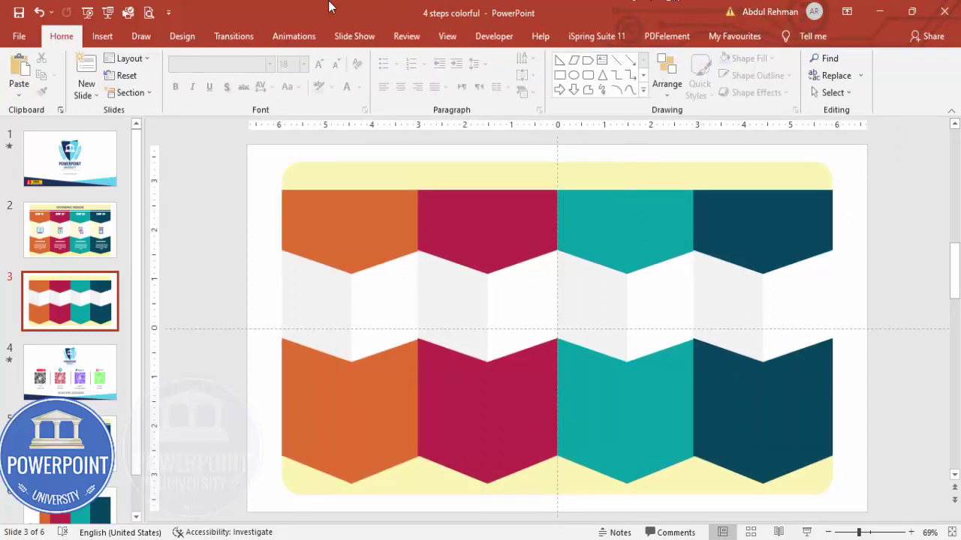
pyautogui.click(102, 36)
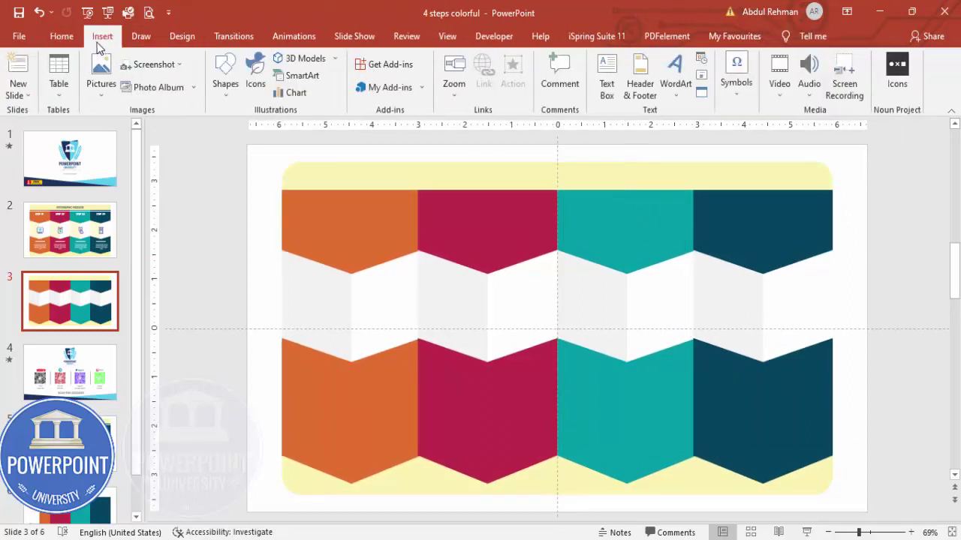
# - Add a white, bold "STEP 01" text box on the orange column
pyautogui.click(608, 75)
pyautogui.moveTo(309, 203); pyautogui.dragTo(402, 225)
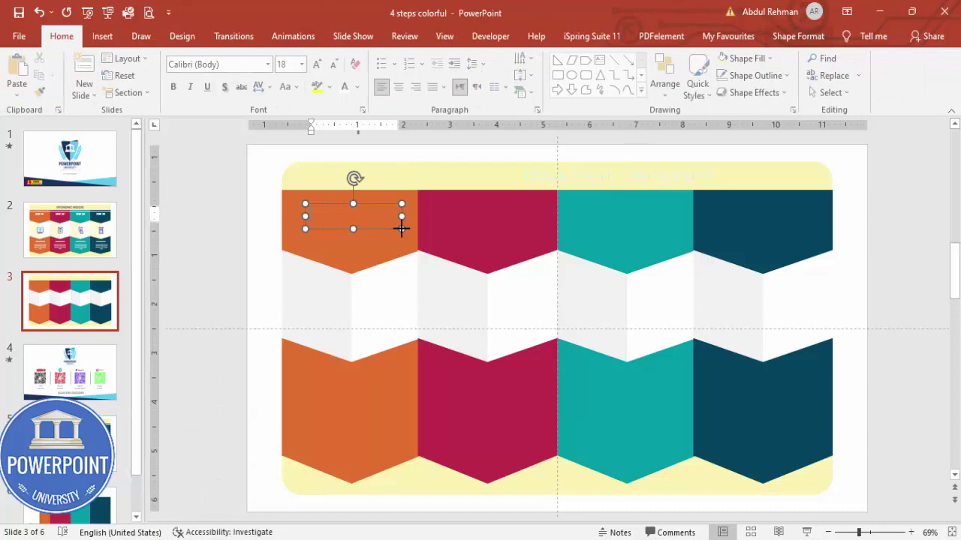
pyautogui.write('STEP 01')
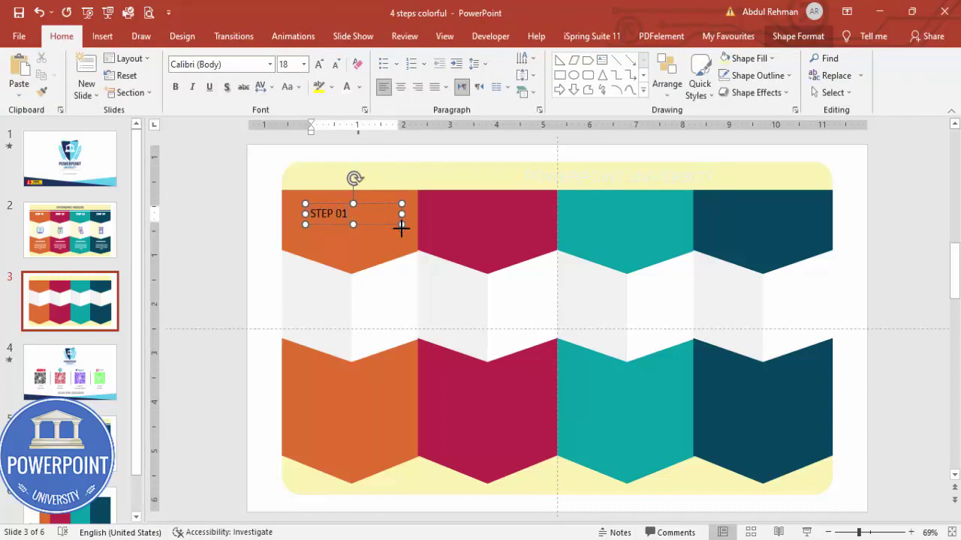
pyautogui.click(379, 208)
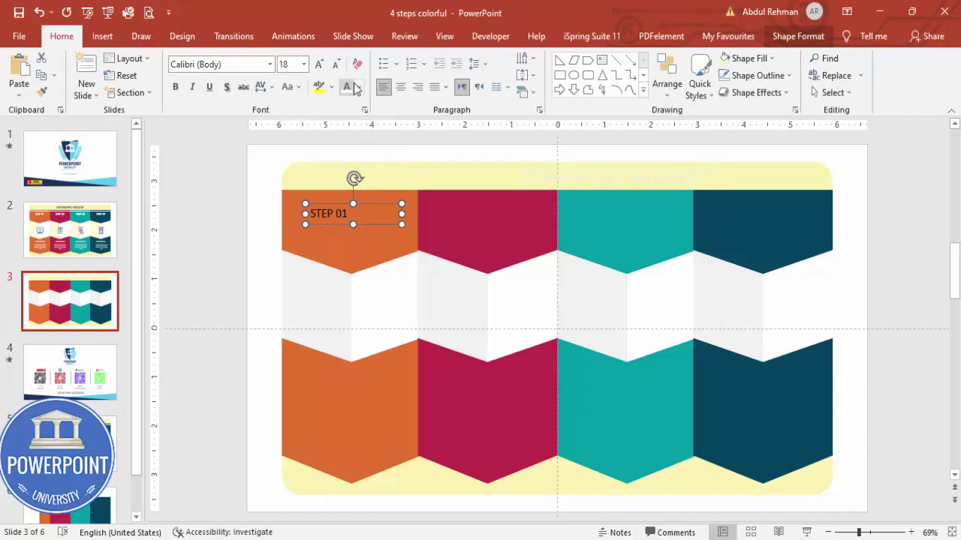
pyautogui.click(358, 87)
pyautogui.click(345, 123)
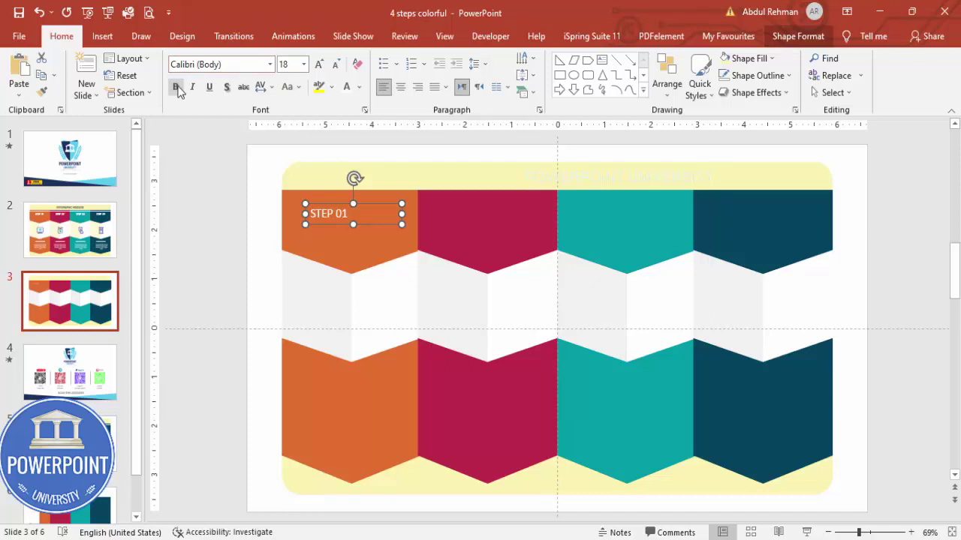
pyautogui.click(176, 87)
# - Set the title to centred Futura BdCn BT at size 28 and copy it onto the crimson column
pyautogui.click(234, 65)
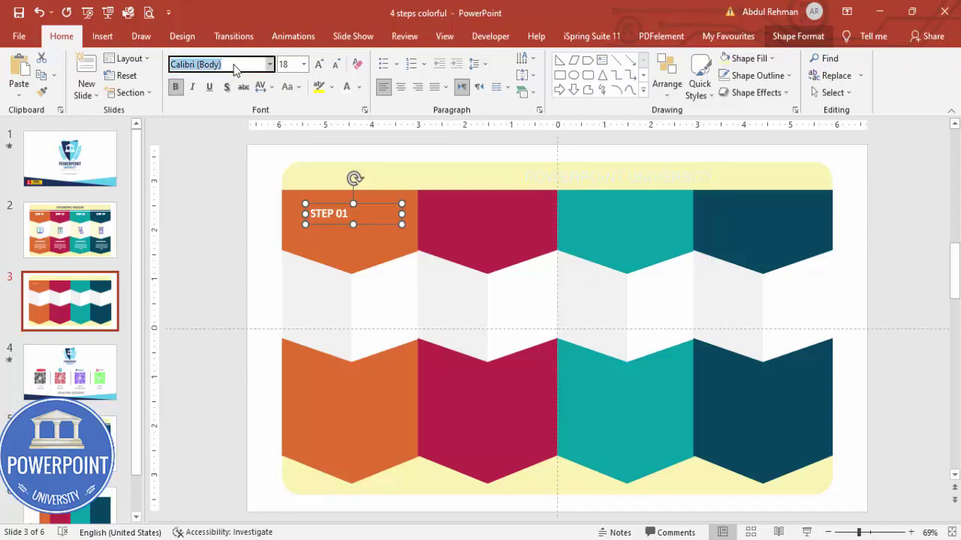
pyautogui.write('Futura BdCn BT')
pyautogui.press('Return')
pyautogui.hotkey('ctrl', 'e')
pyautogui.click(326, 64)
pyautogui.click(325, 64)
pyautogui.click(326, 64)
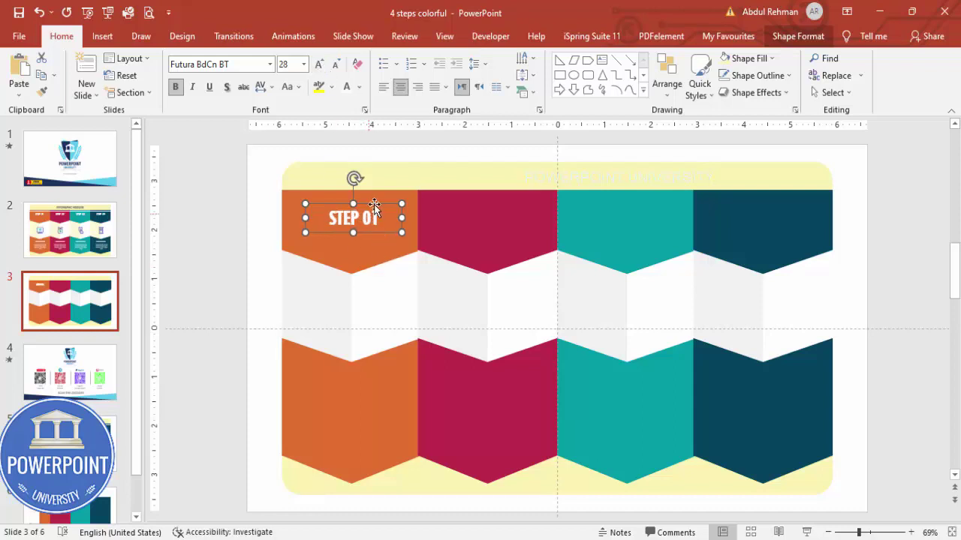
pyautogui.moveTo(375, 205); pyautogui.dragTo(513, 215)
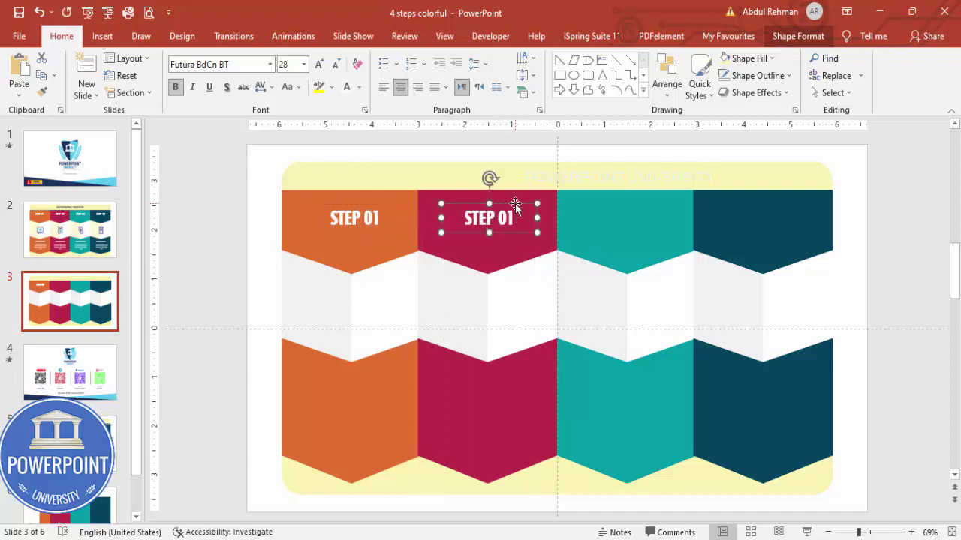
# - Copy both titles onto the teal and dark teal columns and renumber the second as STEP 02
pyautogui.keyDown('shift'); pyautogui.click(363, 218); pyautogui.keyUp('shift')
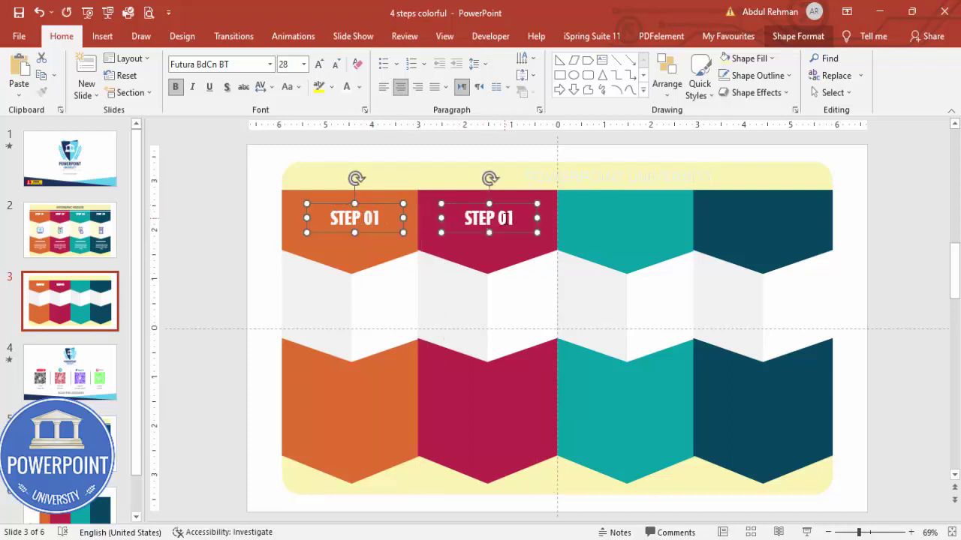
pyautogui.moveTo(505, 218); pyautogui.dragTo(778, 231)
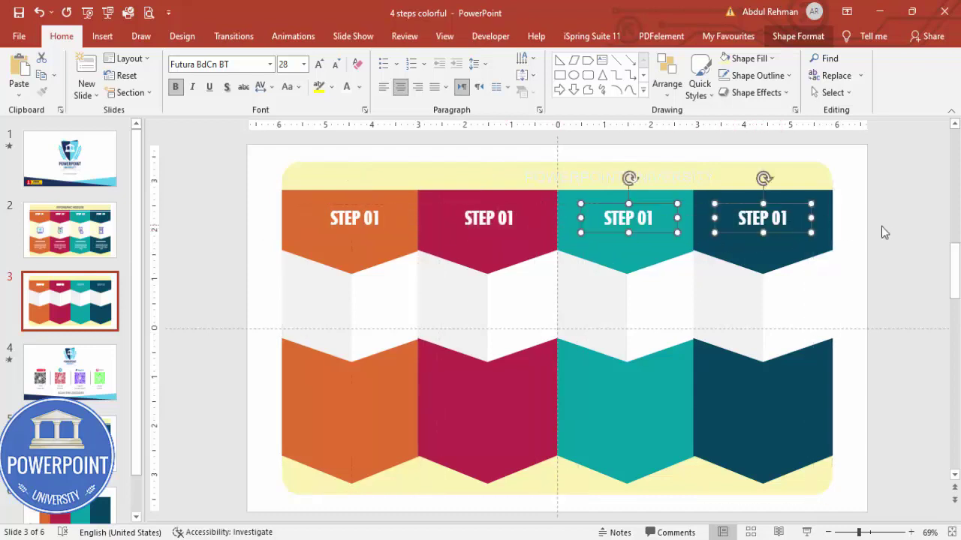
pyautogui.click(510, 218)
pyautogui.press('BackSpace')
pyautogui.write('2')
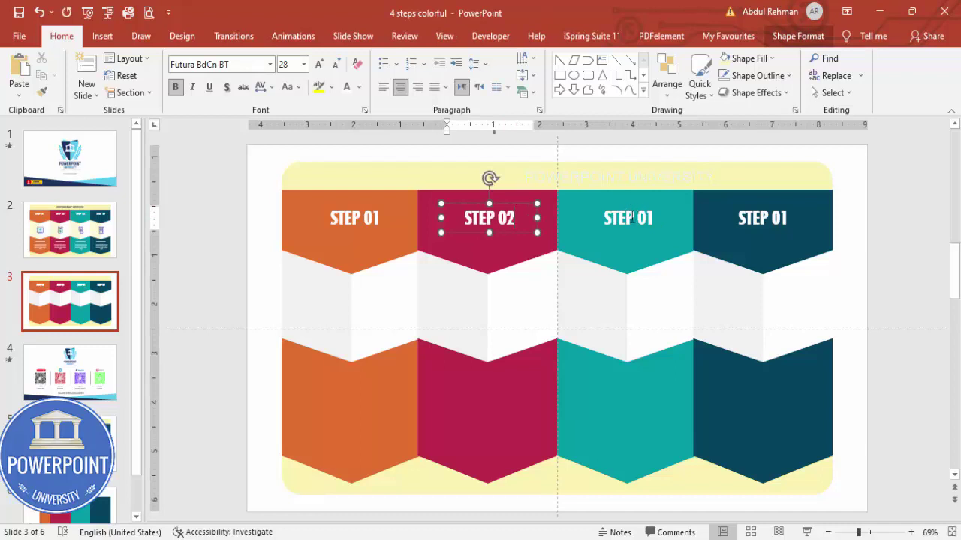
# - Renumber the third and fourth column titles to STEP 03 and STEP 04
pyautogui.click(661, 215)
pyautogui.press('BackSpace')
pyautogui.write('3')
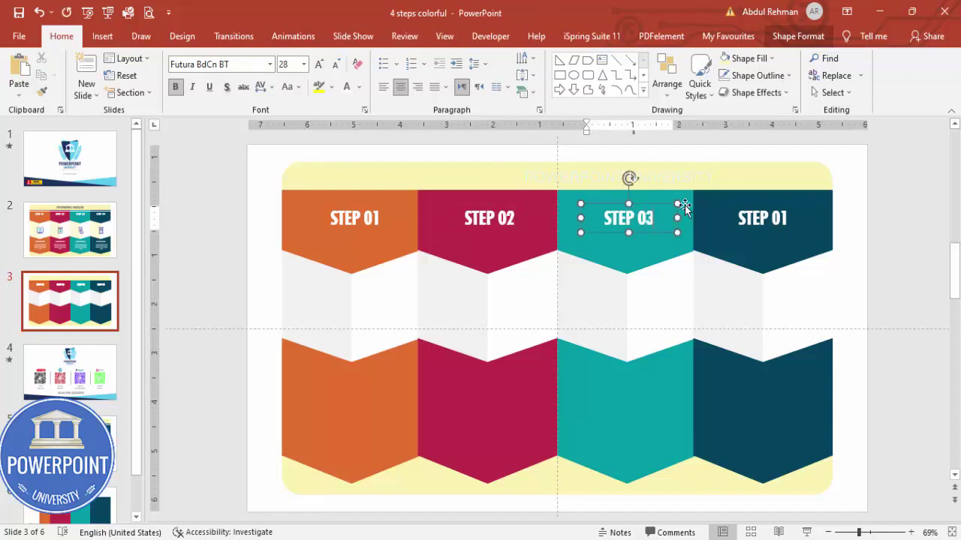
pyautogui.click(783, 218)
pyautogui.press('BackSpace')
pyautogui.write('4')
pyautogui.click(856, 218)
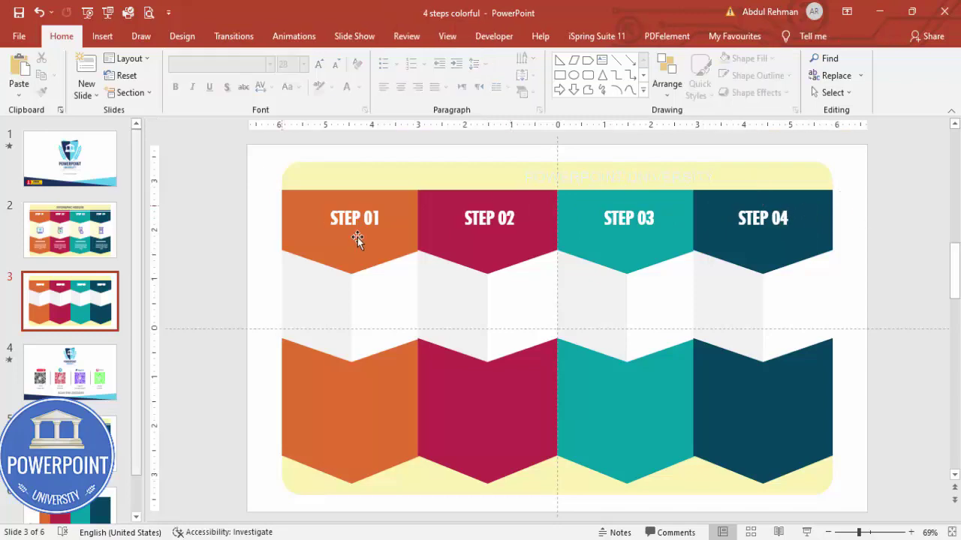
pyautogui.click(102, 36)
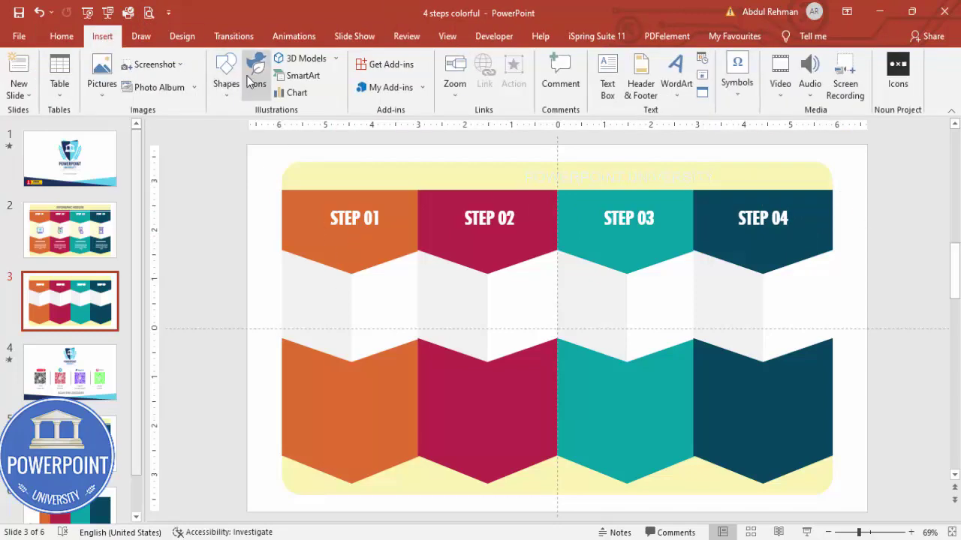
# - Insert the target, presentation chart, three-circles and head-with-gears icons from the icon library
pyautogui.click(262, 99)
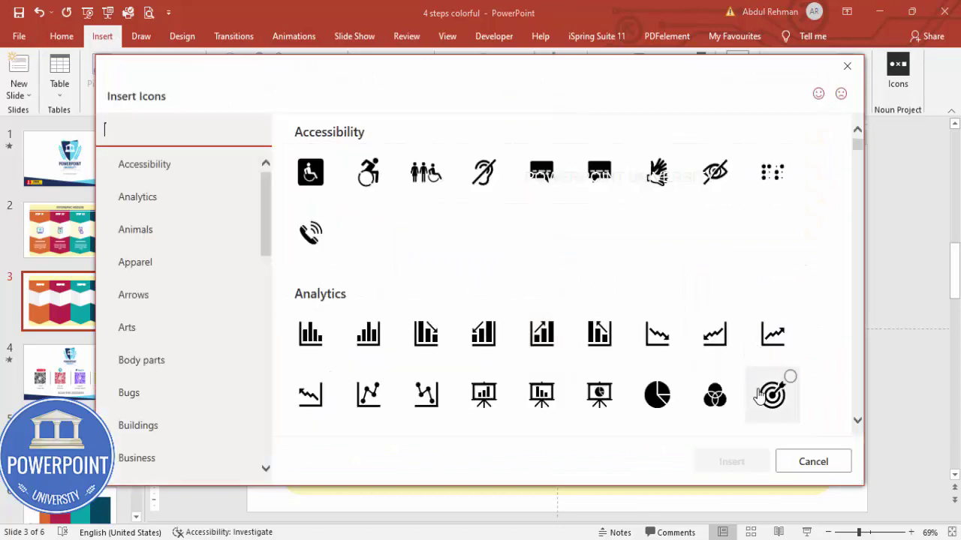
pyautogui.click(762, 396)
pyautogui.click(477, 401)
pyautogui.click(714, 398)
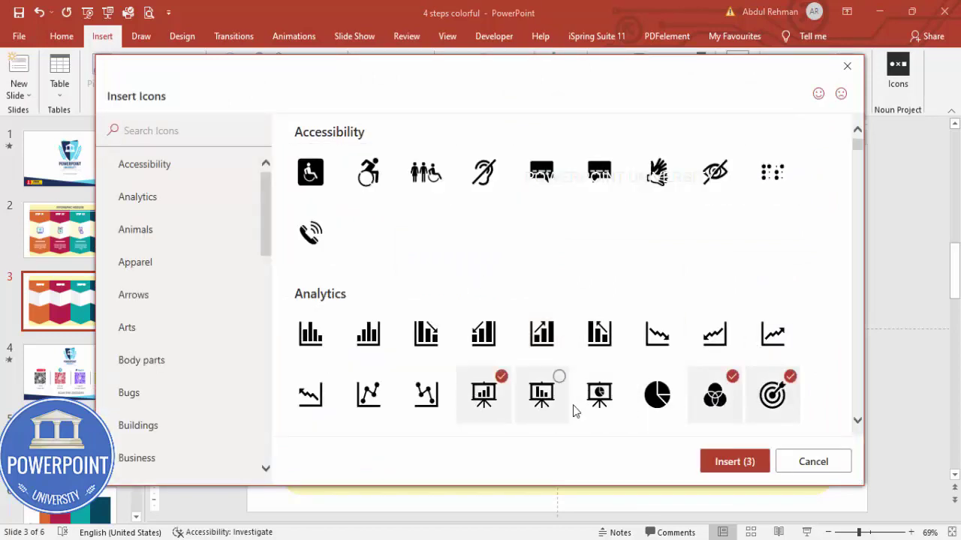
pyautogui.scroll(-1, 593, 345)
pyautogui.click(656, 408)
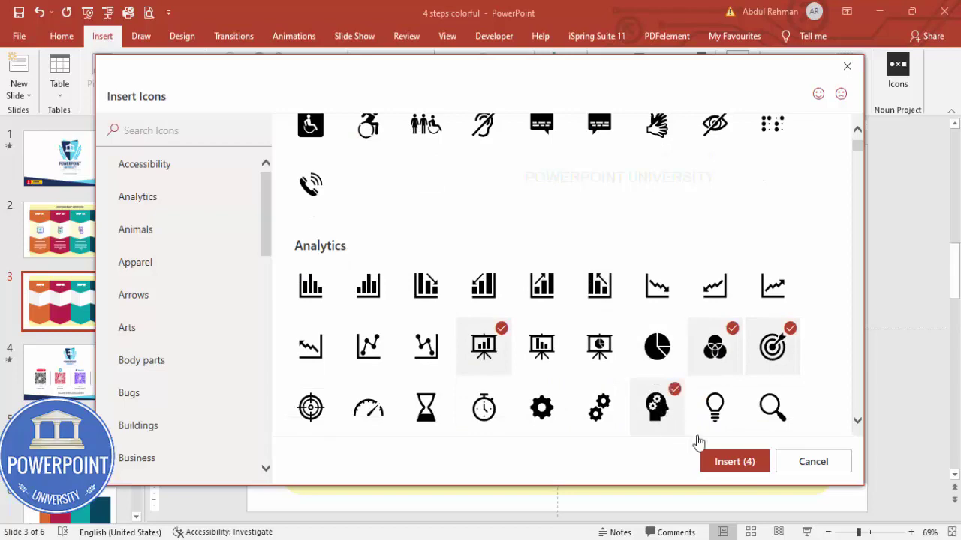
pyautogui.click(734, 461)
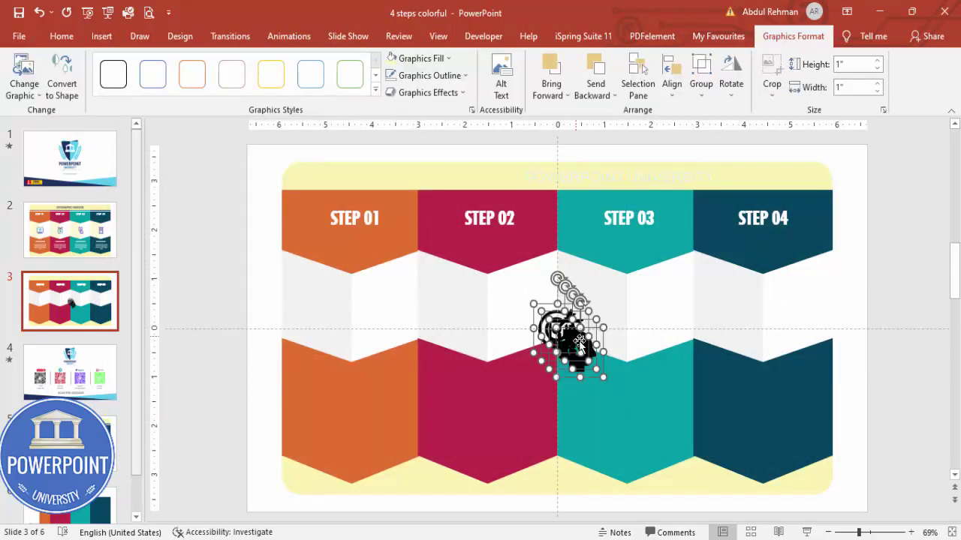
# - Move the icons into the white bands of their step columns and centre them
pyautogui.moveTo(572, 347); pyautogui.dragTo(371, 343)
pyautogui.click(200, 293)
pyautogui.moveTo(528, 304); pyautogui.dragTo(762, 305)
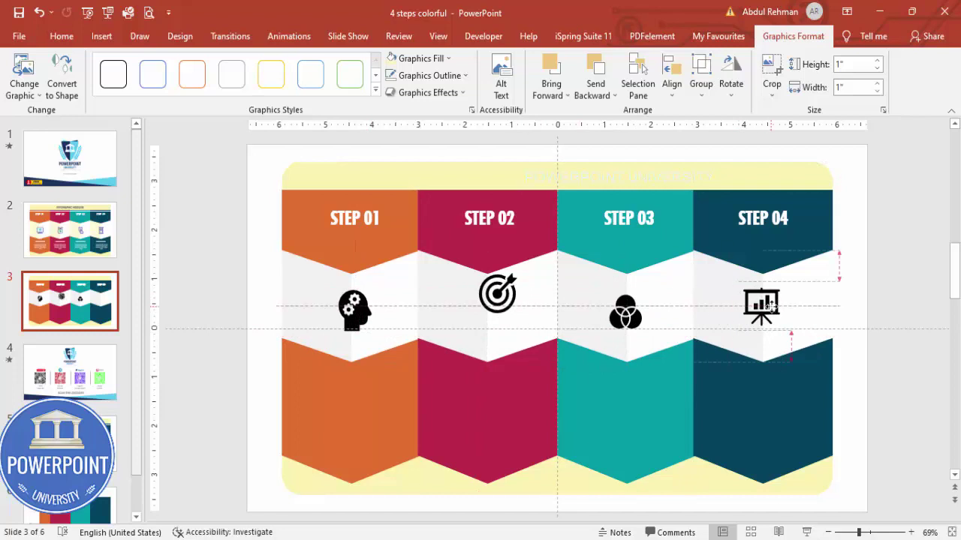
pyautogui.moveTo(497, 295); pyautogui.dragTo(489, 308)
pyautogui.click(351, 309)
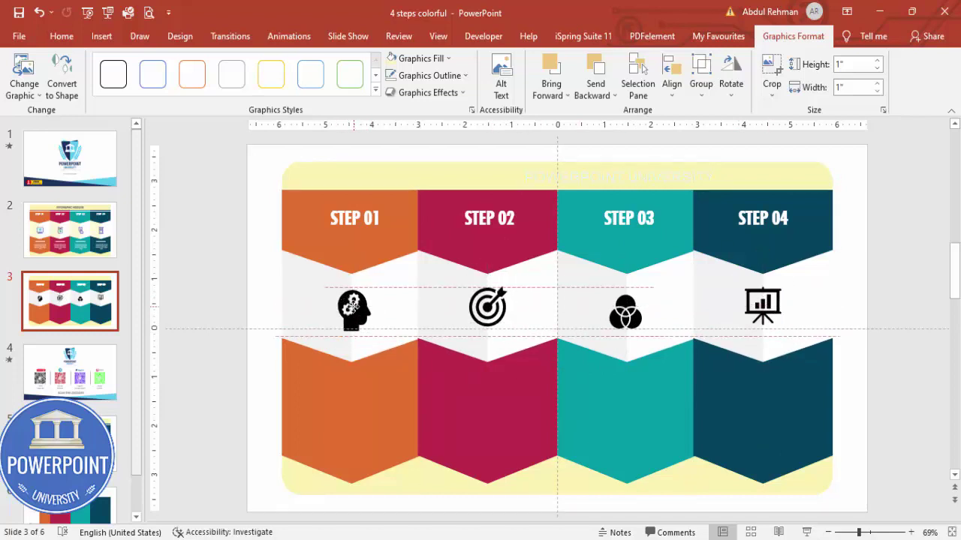
pyautogui.keyDown('shift'); pyautogui.click(471, 311); pyautogui.keyUp('shift')
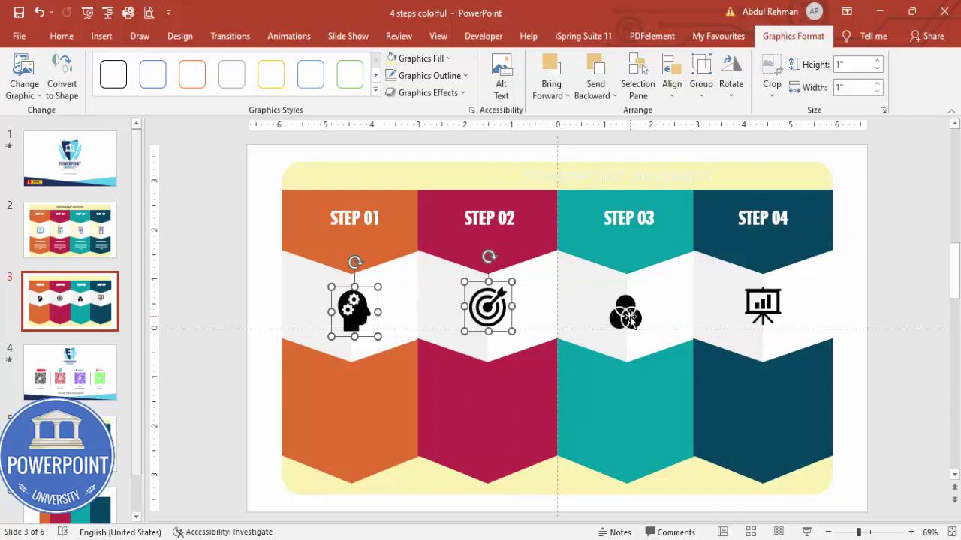
pyautogui.click(190, 314)
# - Fill the head icon orange and the target icon crimson
pyautogui.click(353, 307)
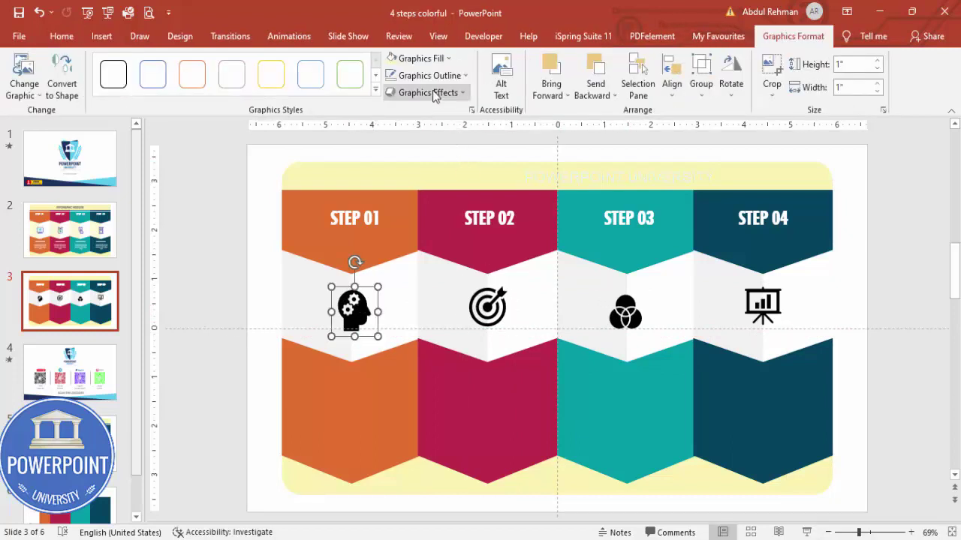
pyautogui.click(431, 63)
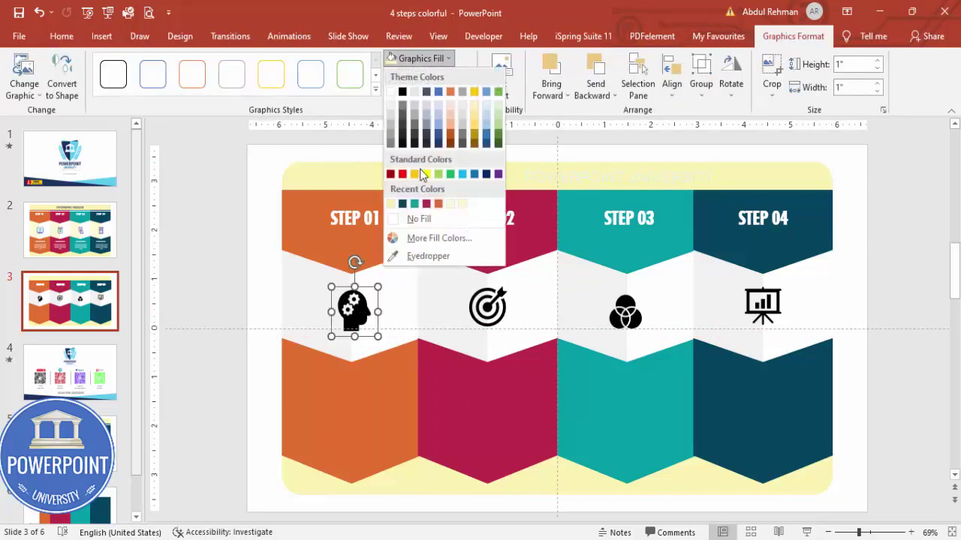
pyautogui.click(438, 204)
pyautogui.click(488, 308)
pyautogui.click(421, 59)
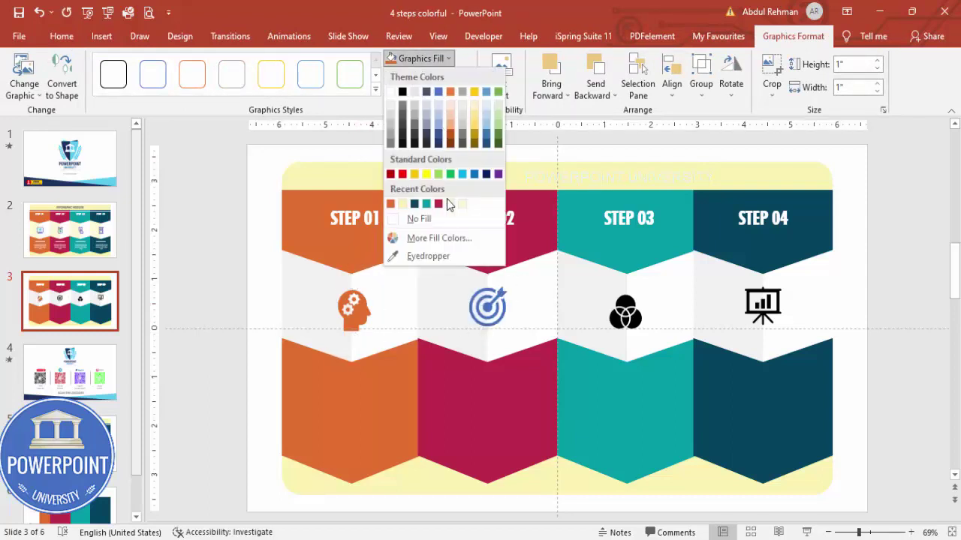
pyautogui.click(438, 204)
# - Fill the three-circles icon teal and the presentation board icon dark teal
pyautogui.click(630, 311)
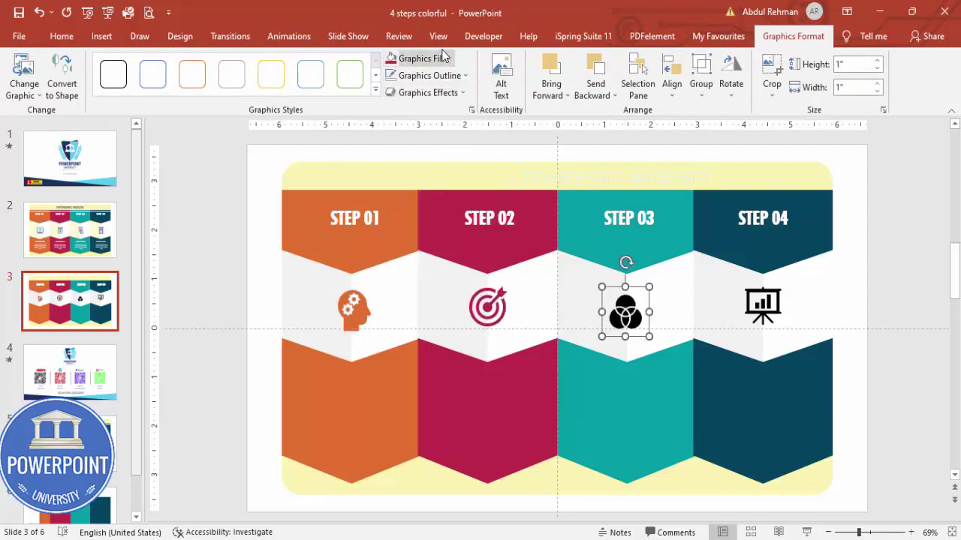
pyautogui.click(443, 56)
pyautogui.click(427, 203)
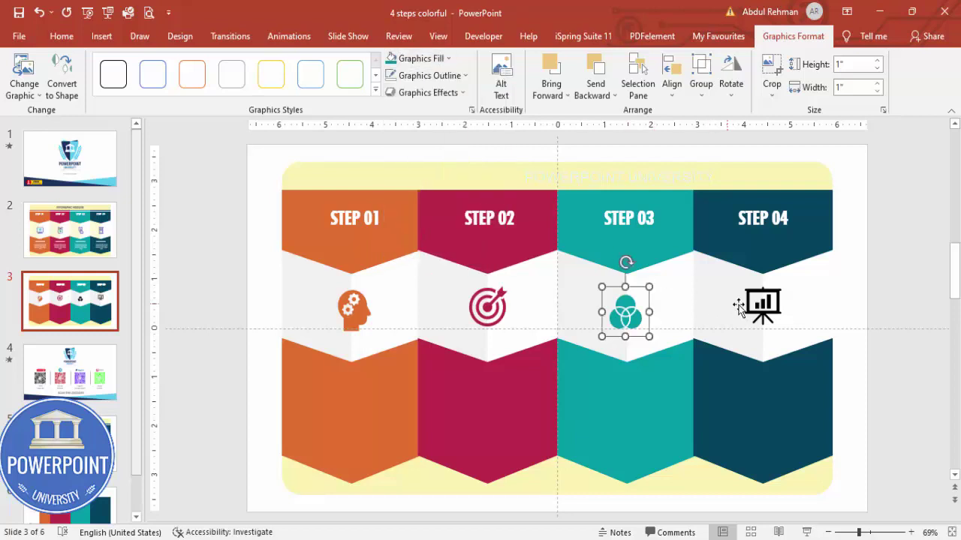
pyautogui.click(739, 308)
pyautogui.click(421, 58)
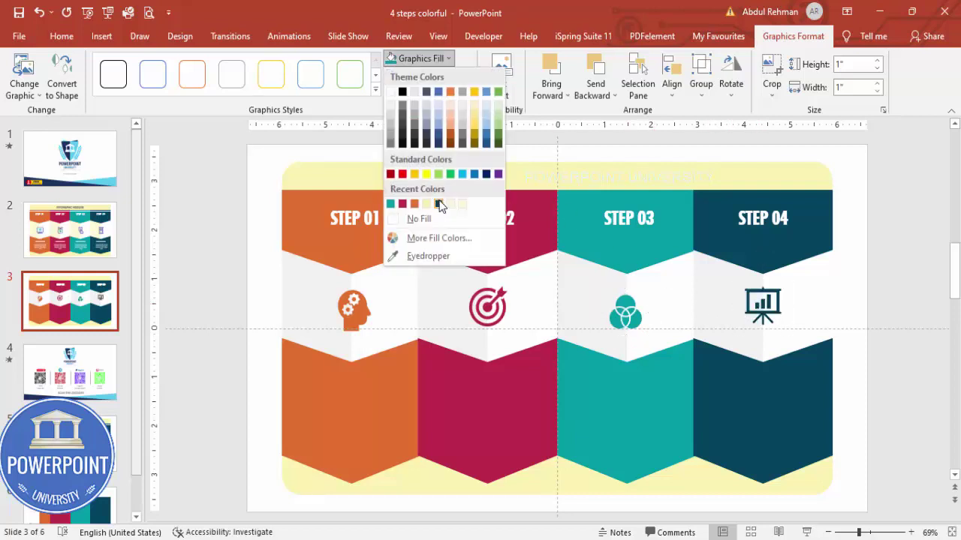
pyautogui.click(439, 204)
pyautogui.click(896, 267)
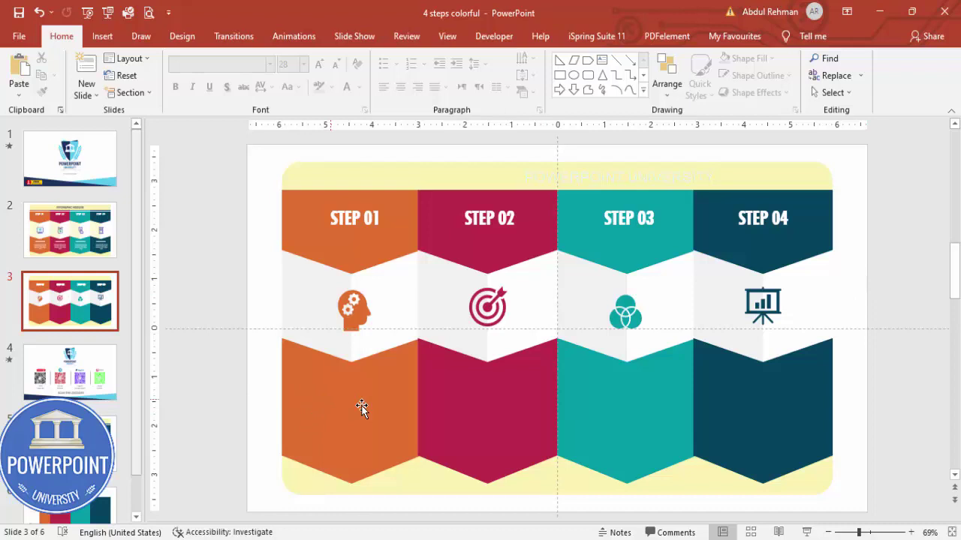
# - Add a 'TITLE HERE' text box in the STEP 01 lower panel
pyautogui.click(102, 36)
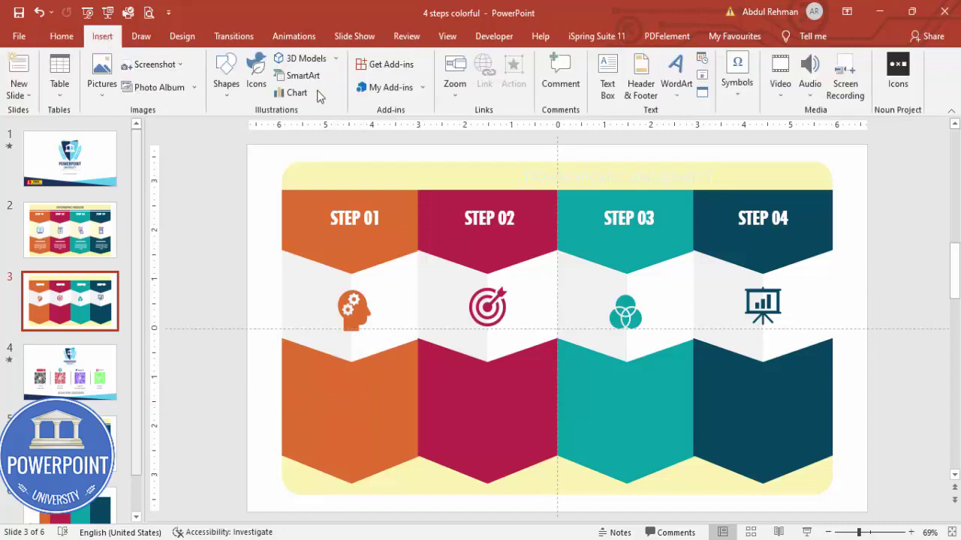
pyautogui.click(607, 83)
pyautogui.moveTo(306, 381); pyautogui.dragTo(398, 399)
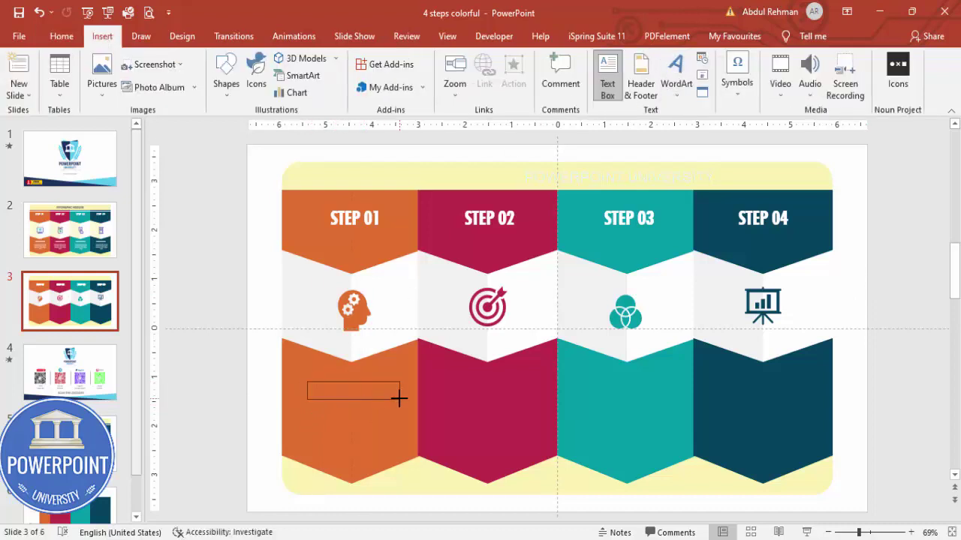
pyautogui.write('TITLE')
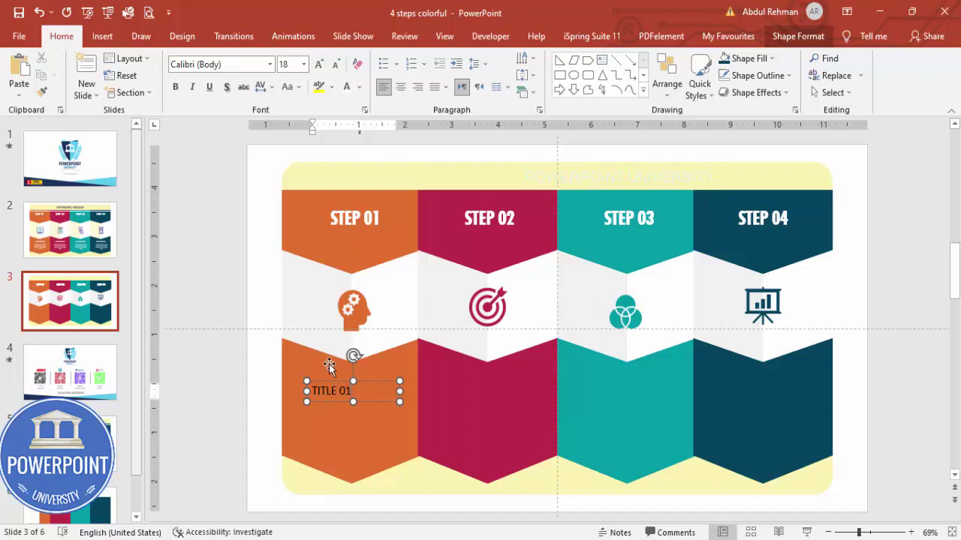
pyautogui.write(' H')
# - Format the title centred, white, bold and 24 pt
pyautogui.click(381, 381)
pyautogui.click(400, 87)
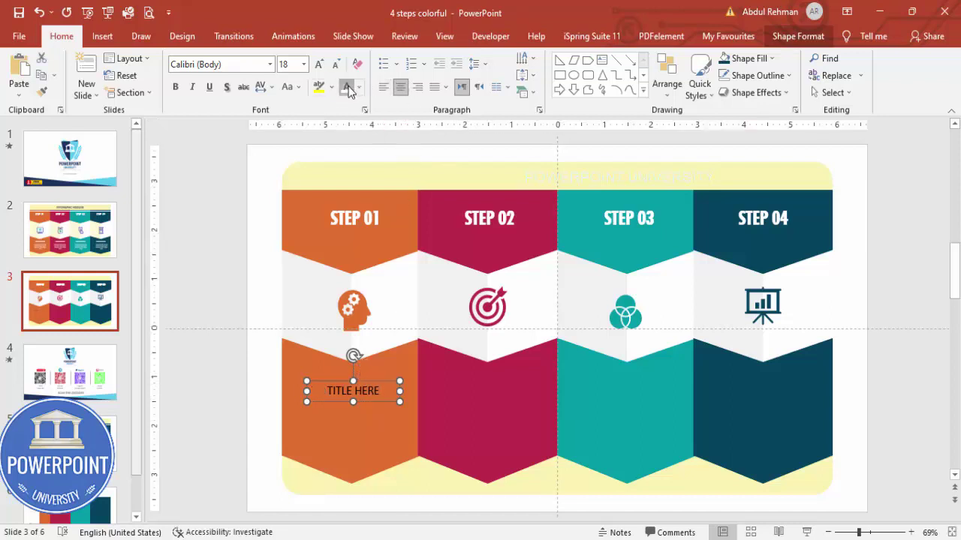
pyautogui.click(348, 88)
pyautogui.click(319, 65)
pyautogui.click(319, 64)
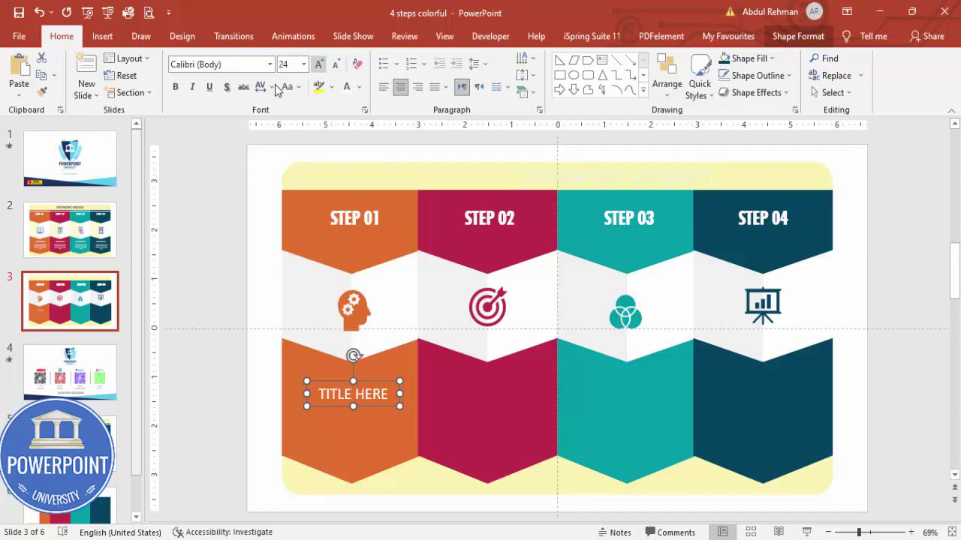
pyautogui.click(176, 87)
# - Copy the title into the other step panels
pyautogui.moveTo(375, 383); pyautogui.dragTo(783, 380)
pyautogui.keyDown('shift'); pyautogui.click(393, 387); pyautogui.keyUp('shift')
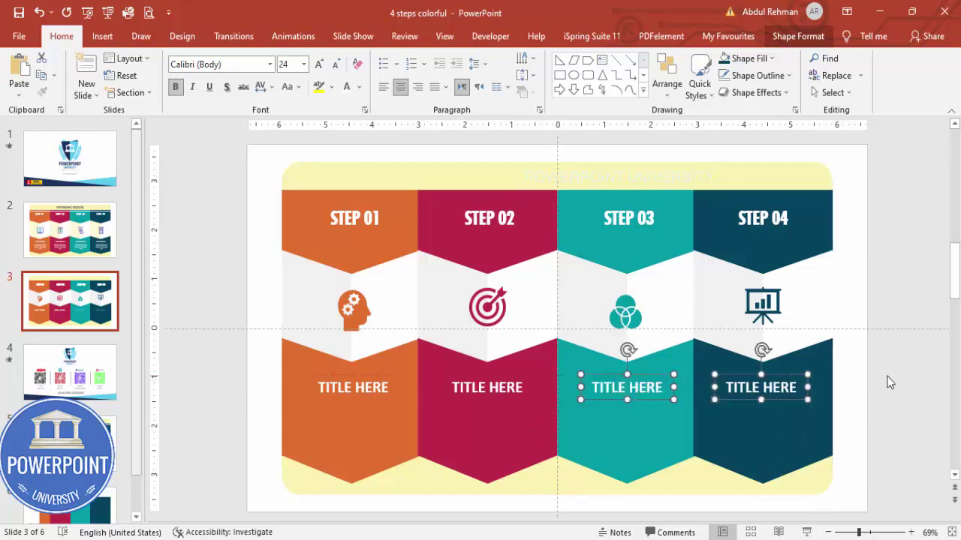
pyautogui.click(889, 383)
# - Add a body text box under the STEP 01 title with =lorem(1), trimmed to one short paragraph
pyautogui.click(102, 36)
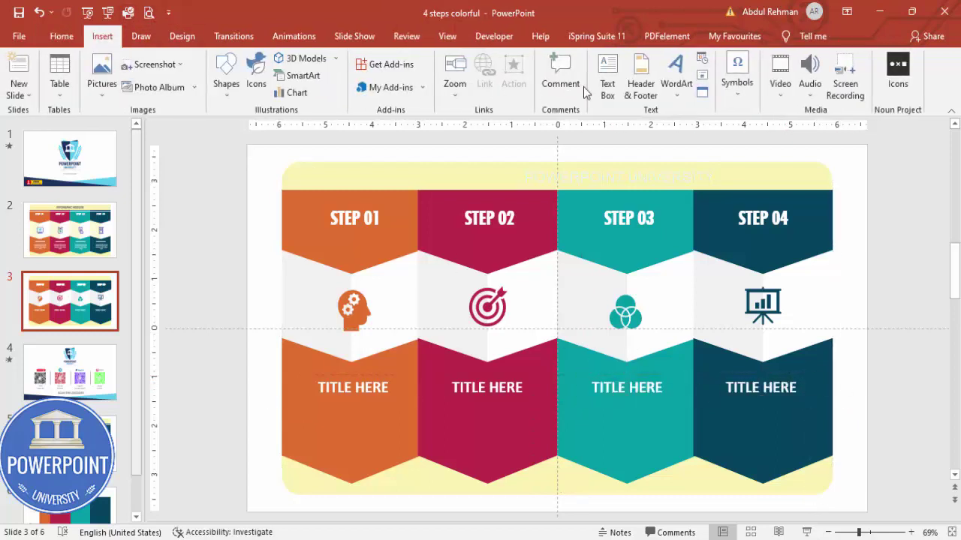
pyautogui.click(607, 83)
pyautogui.moveTo(307, 414); pyautogui.dragTo(394, 459)
pyautogui.write('=lor')
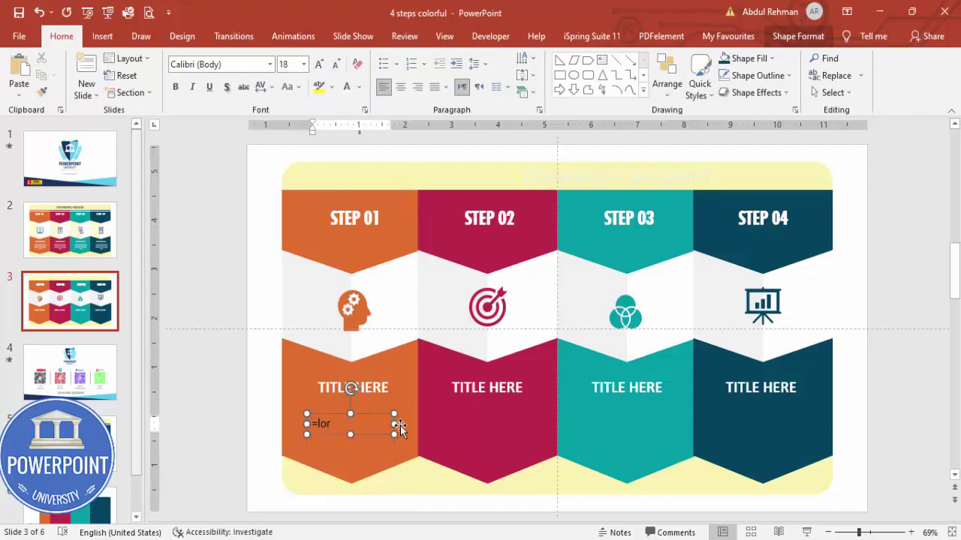
pyautogui.write('em(1)')
pyautogui.press('Return')
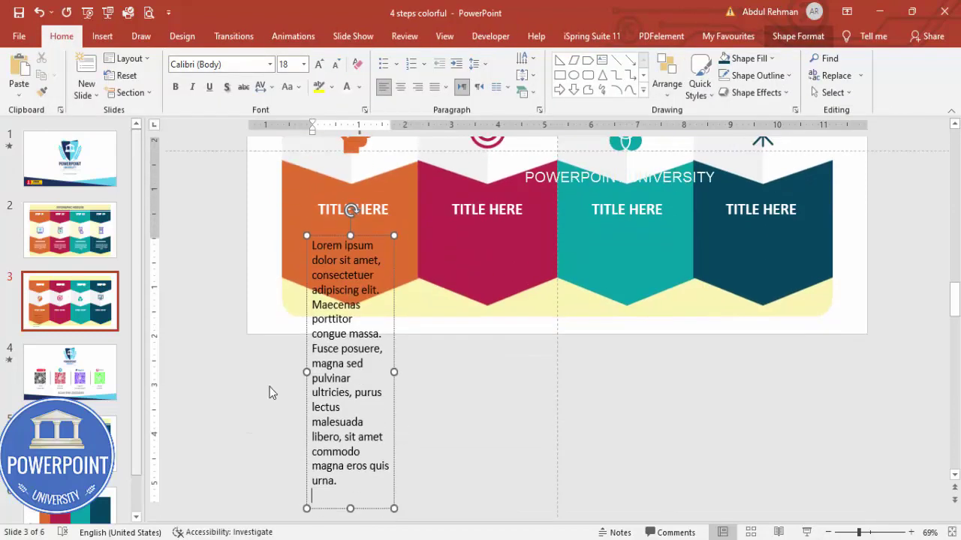
pyautogui.moveTo(331, 347); pyautogui.dragTo(516, 489)
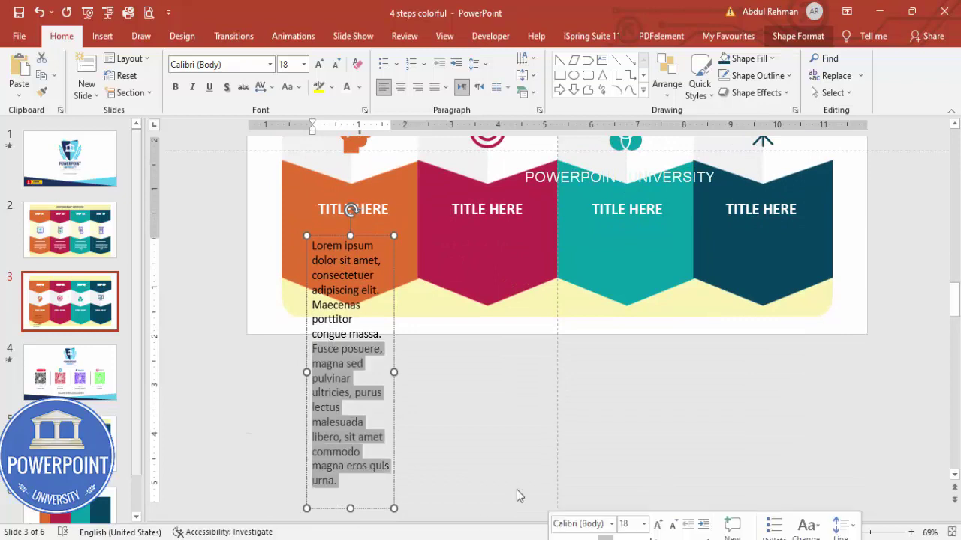
pyautogui.press('Delete')
# - Make the body text centred, white and 12 pt, and widen the box across the panel
pyautogui.scroll(3, 451, 405)
pyautogui.click(376, 400)
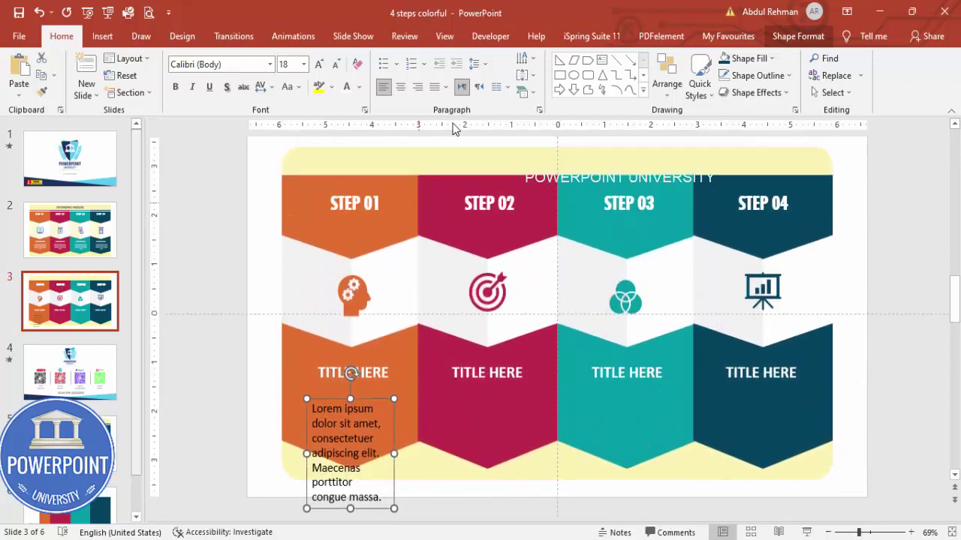
pyautogui.click(400, 87)
pyautogui.click(345, 87)
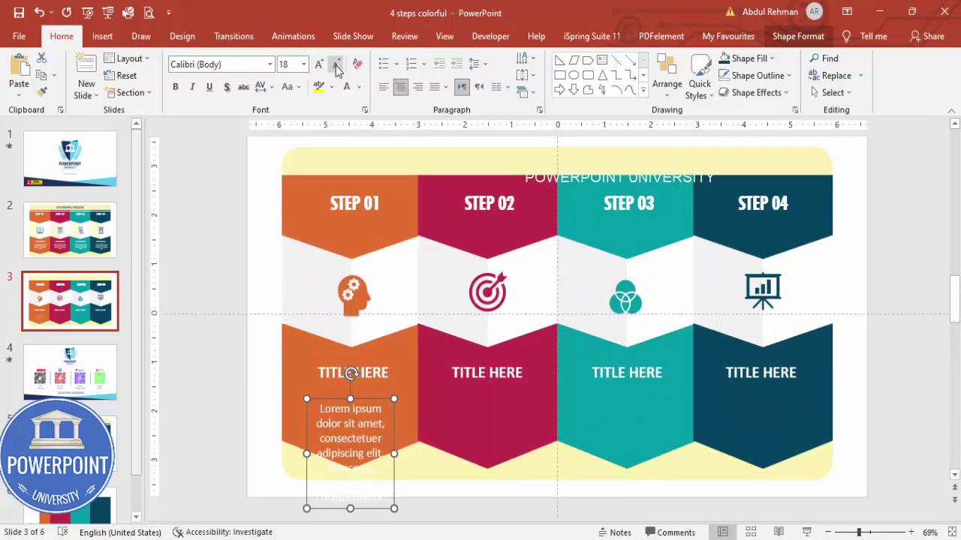
pyautogui.click(335, 65)
pyautogui.click(335, 64)
pyautogui.click(335, 64)
pyautogui.moveTo(394, 441); pyautogui.dragTo(795, 406)
pyautogui.click(896, 364)
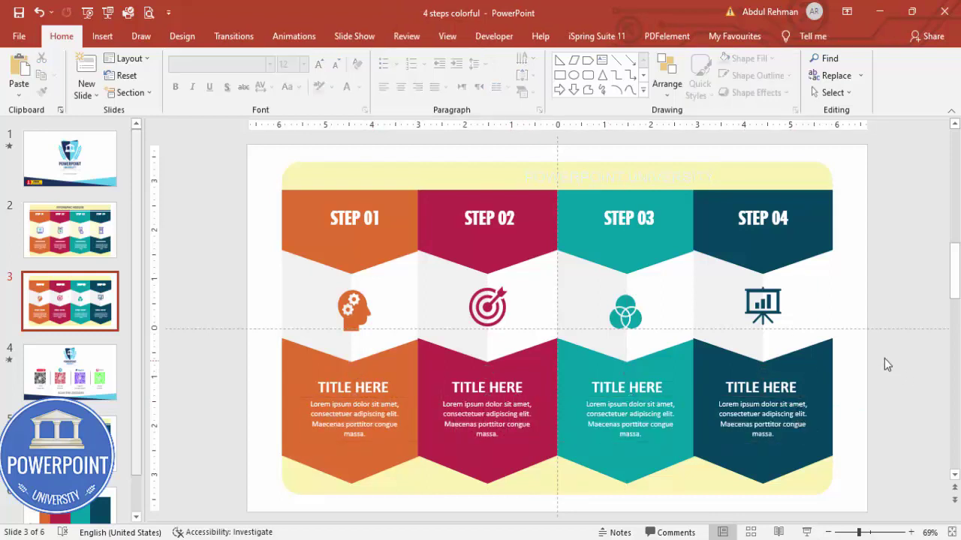
# - Group each column's objects into one unit with Ctrl+G, STEP 01 through STEP 04
pyautogui.moveTo(201, 169); pyautogui.dragTo(434, 528)
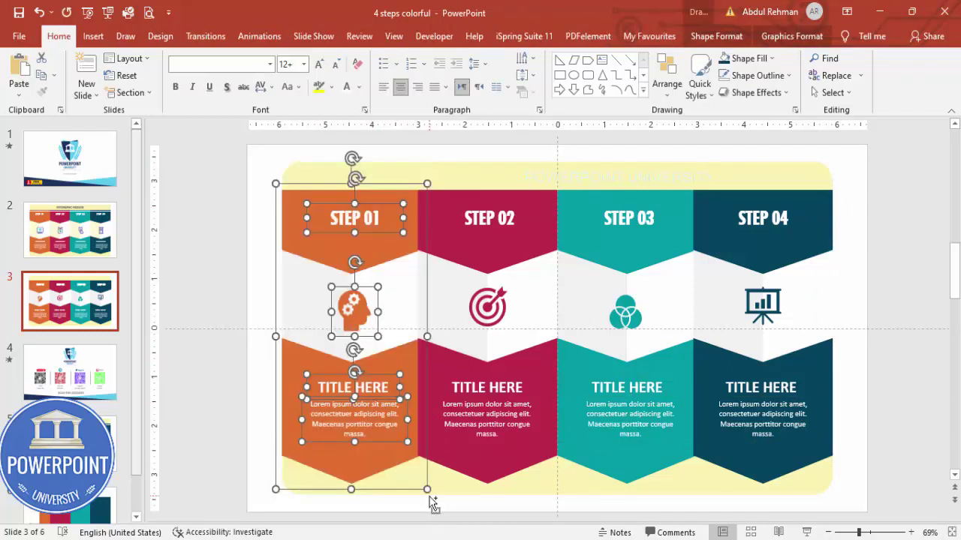
pyautogui.hotkey('ctrl', 'g')
pyautogui.moveTo(404, 149); pyautogui.dragTo(575, 527)
pyautogui.hotkey('ctrl', 'g')
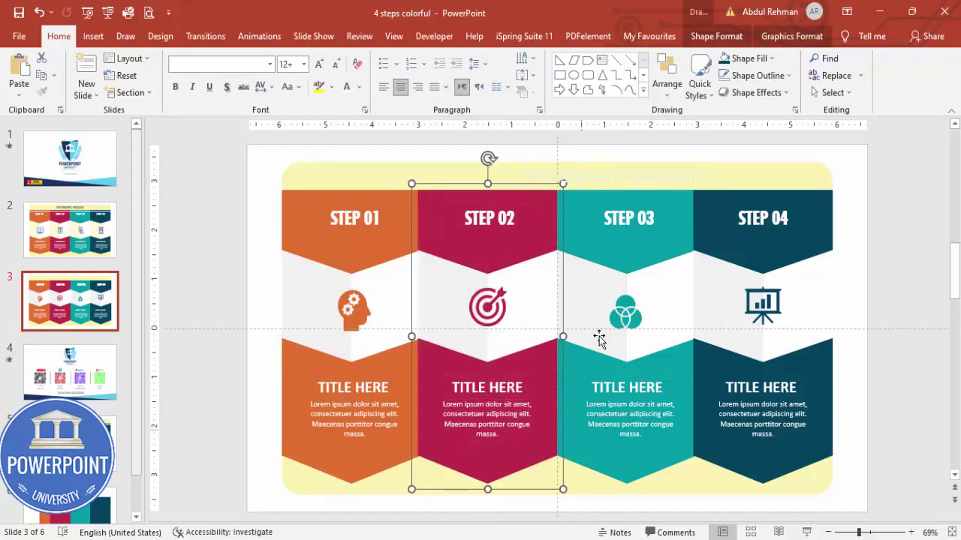
pyautogui.click(544, 155)
pyautogui.moveTo(522, 149); pyautogui.dragTo(719, 523)
pyautogui.hotkey('ctrl', 'g')
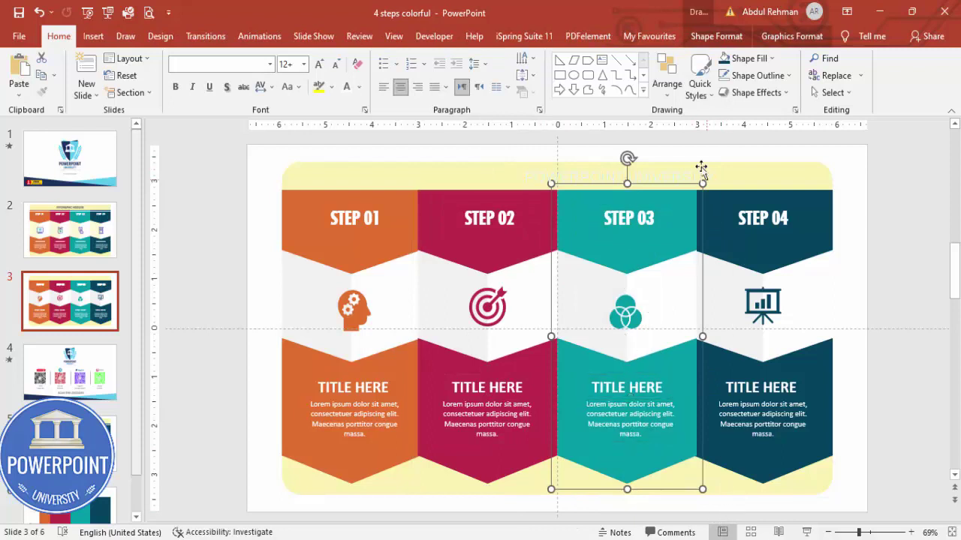
pyautogui.click(678, 159)
pyautogui.moveTo(683, 160); pyautogui.dragTo(872, 510)
pyautogui.hotkey('ctrl', 'g')
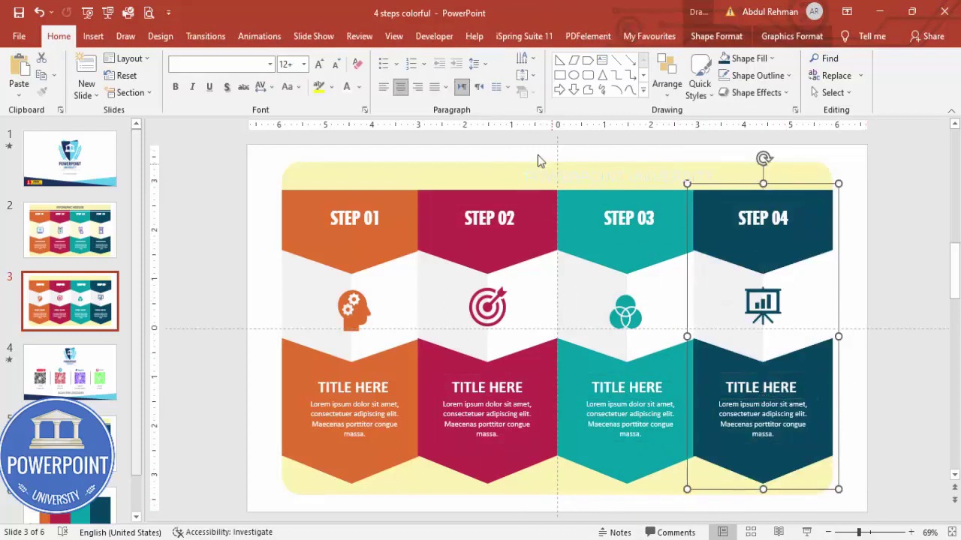
# - Open the Animation Pane and select all four column groups
pyautogui.click(259, 36)
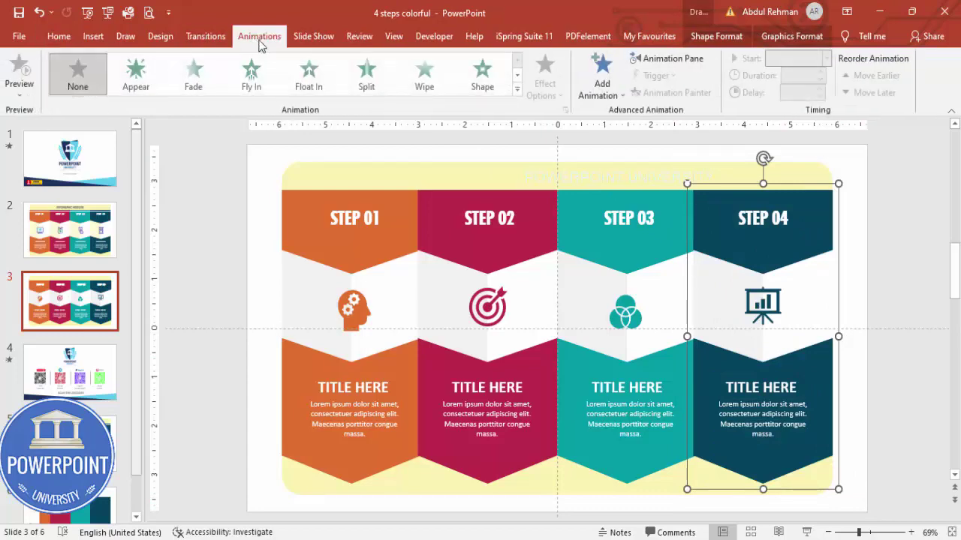
pyautogui.click(663, 58)
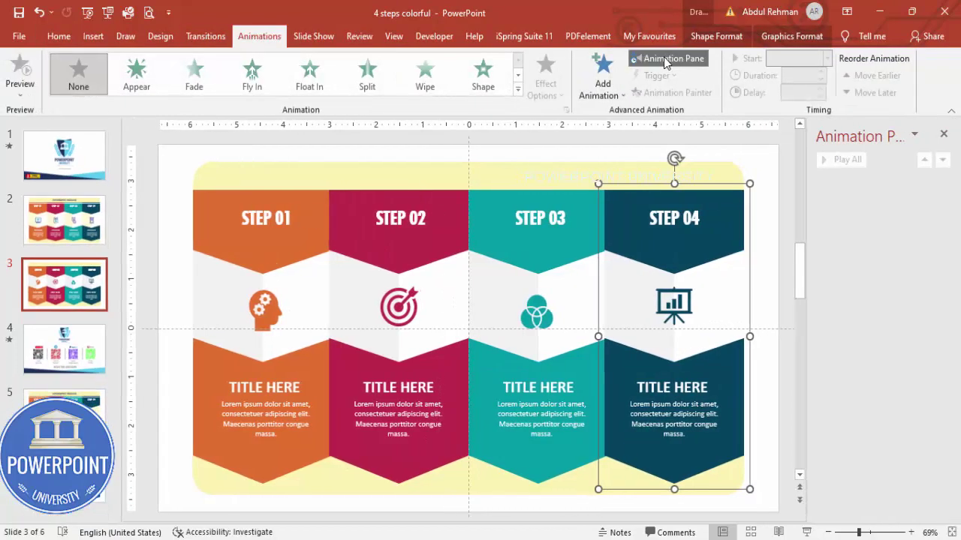
pyautogui.click(601, 84)
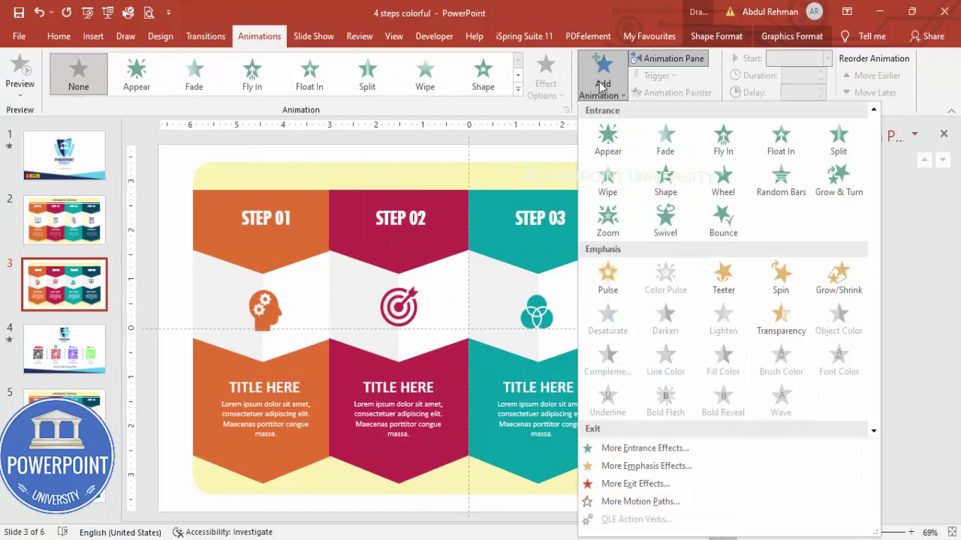
pyautogui.click(486, 159)
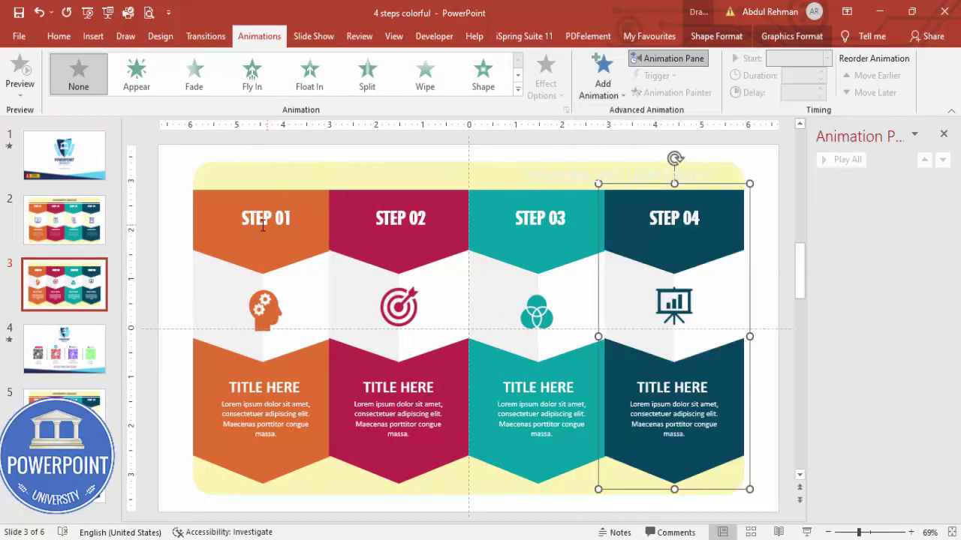
pyautogui.click(262, 202)
pyautogui.keyDown('shift'); pyautogui.click(406, 209); pyautogui.keyUp('shift')
pyautogui.keyDown('shift'); pyautogui.click(530, 208); pyautogui.keyUp('shift')
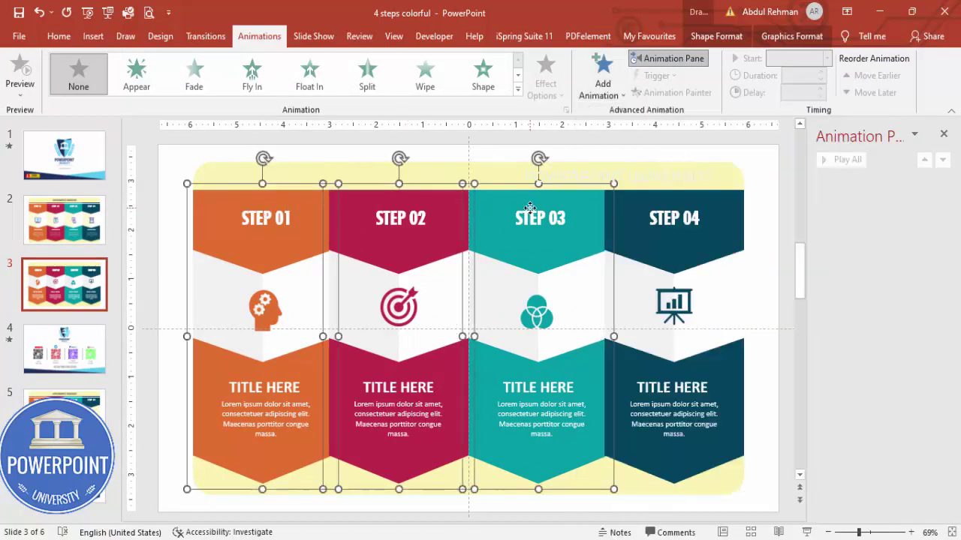
pyautogui.keyDown('shift'); pyautogui.click(689, 209); pyautogui.keyUp('shift')
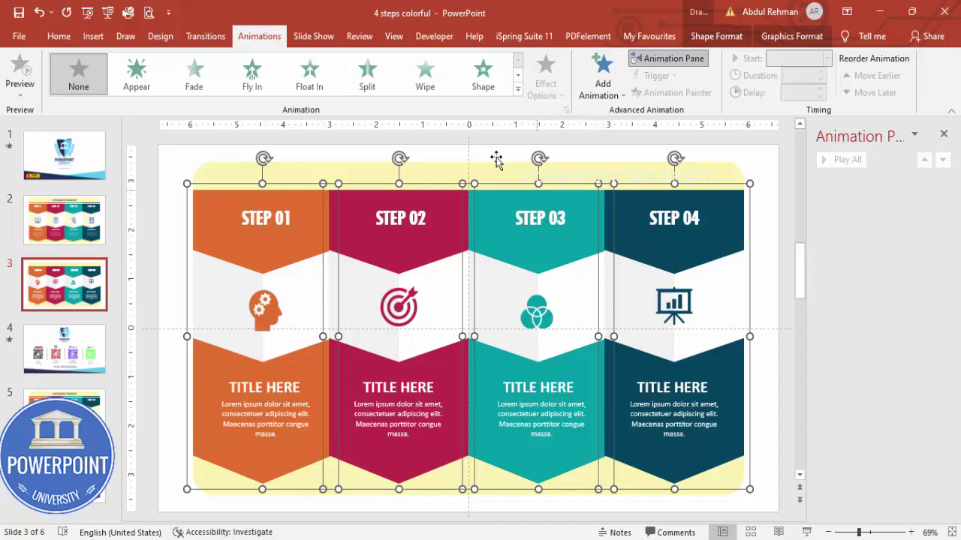
# - Apply a Fly In animation from the top, starting on click
pyautogui.click(251, 75)
pyautogui.click(541, 95)
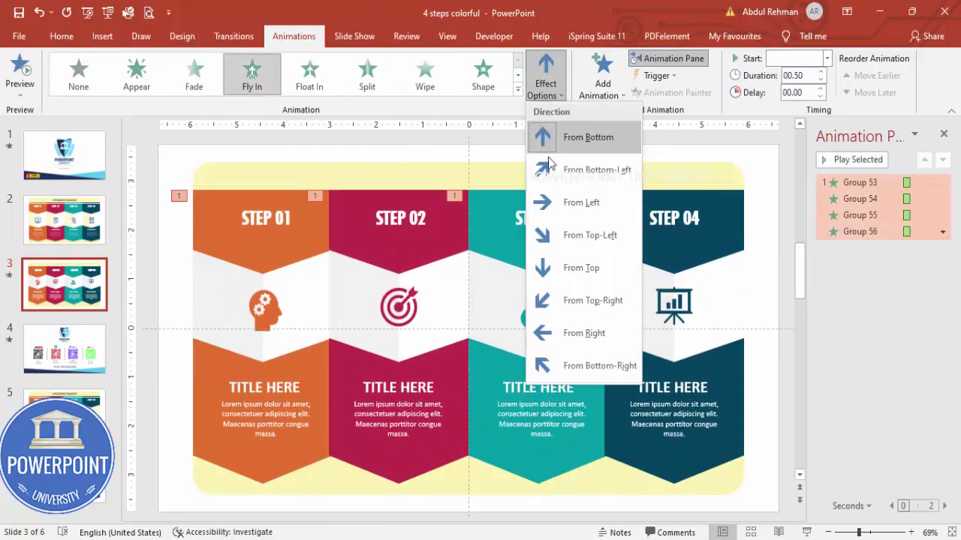
pyautogui.click(599, 268)
pyautogui.click(827, 59)
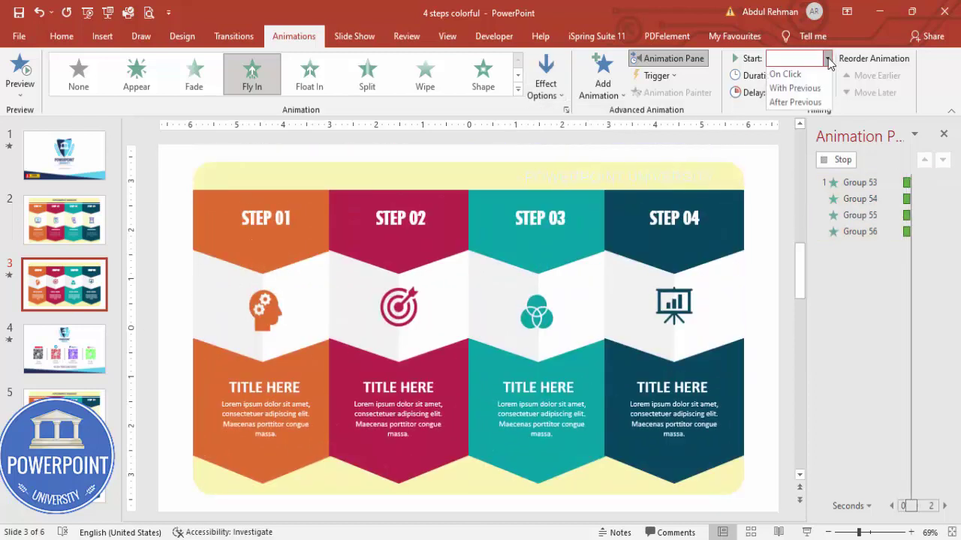
pyautogui.click(799, 77)
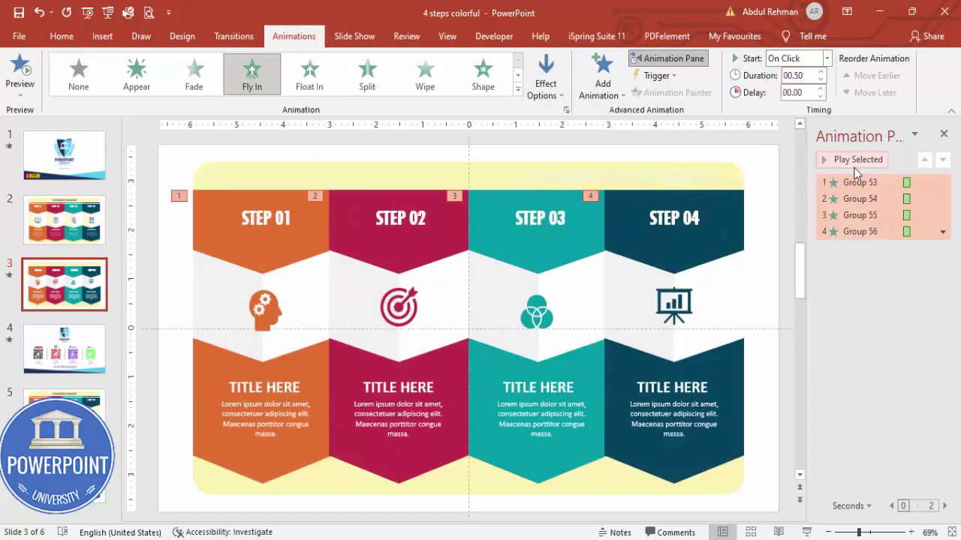
# - Give Group 54's Fly In a 0.31 sec bounce end
pyautogui.rightClick(869, 201)
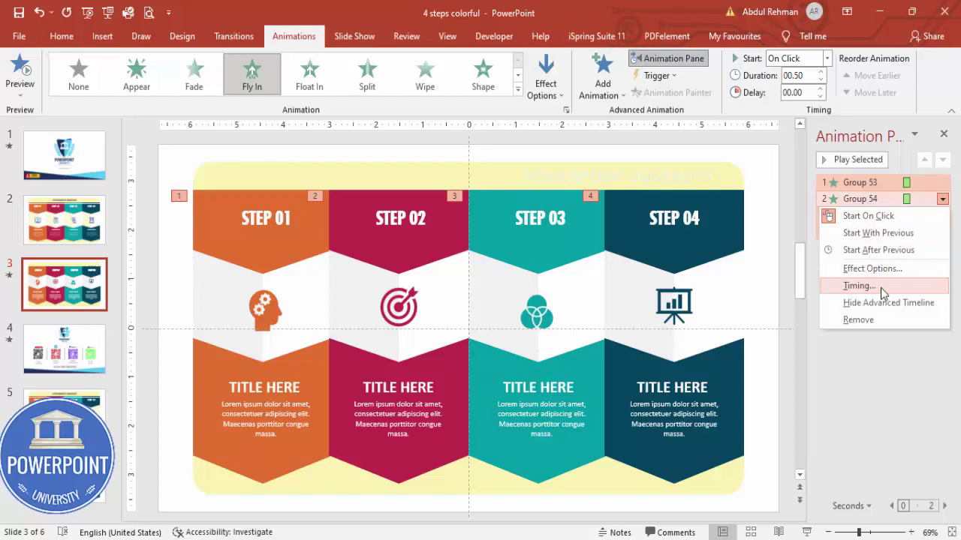
pyautogui.click(879, 247)
pyautogui.moveTo(312, 371); pyautogui.dragTo(338, 376)
pyautogui.click(384, 492)
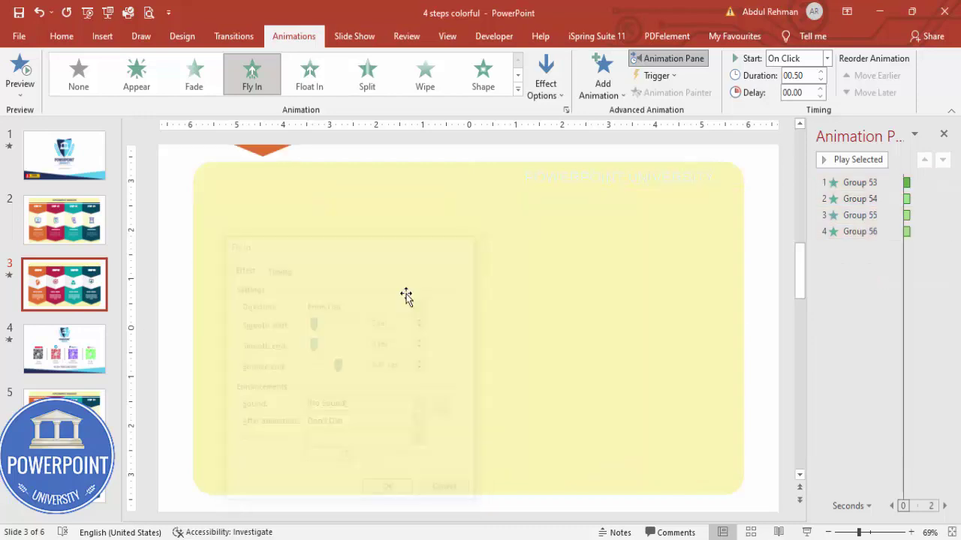